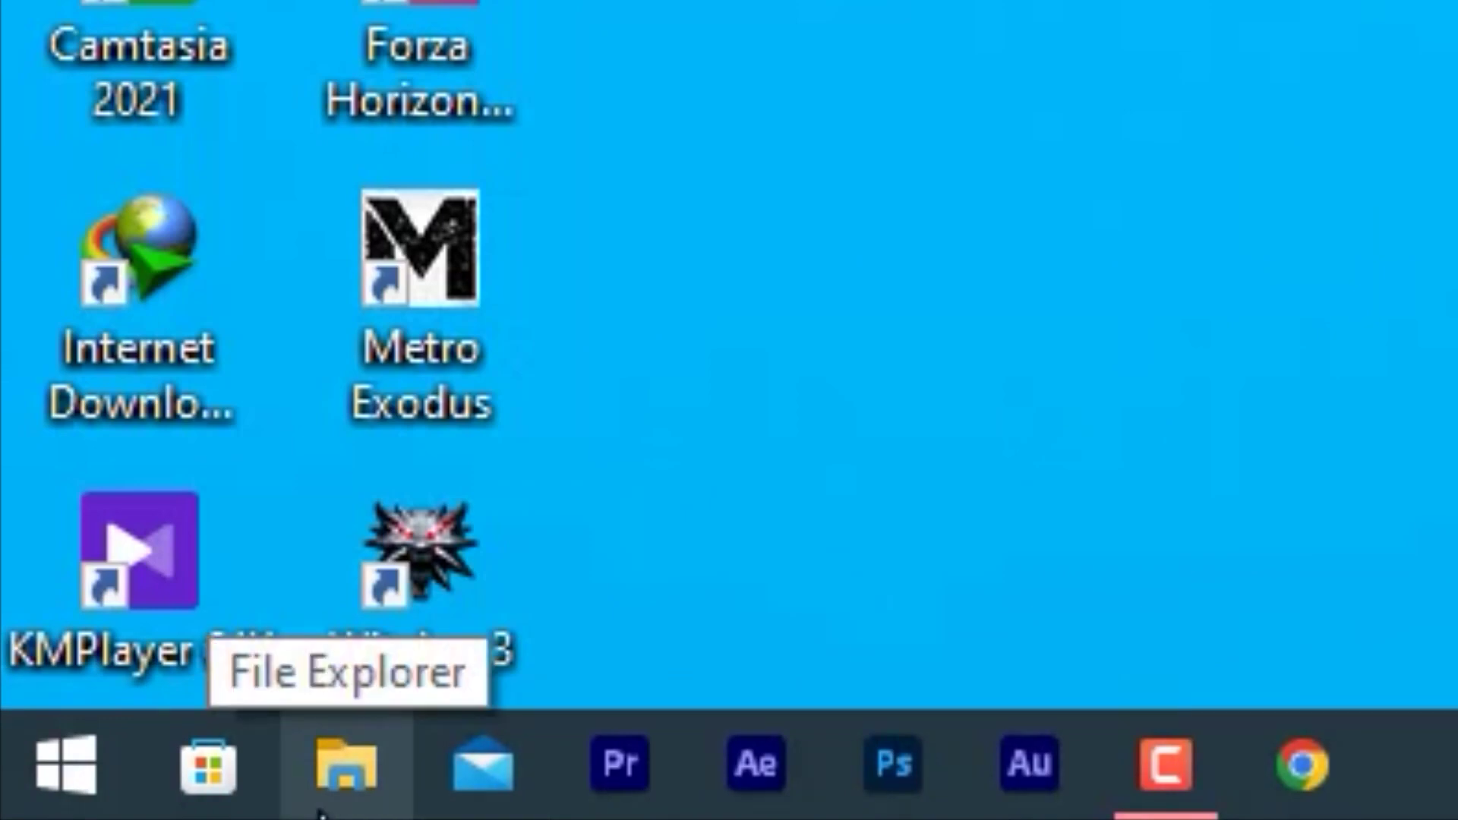
Open C:\Program Files (x86)\EasyAntiCheat in File Explorer and launch EasyAntiCheat.exe.
left_click(319, 813)
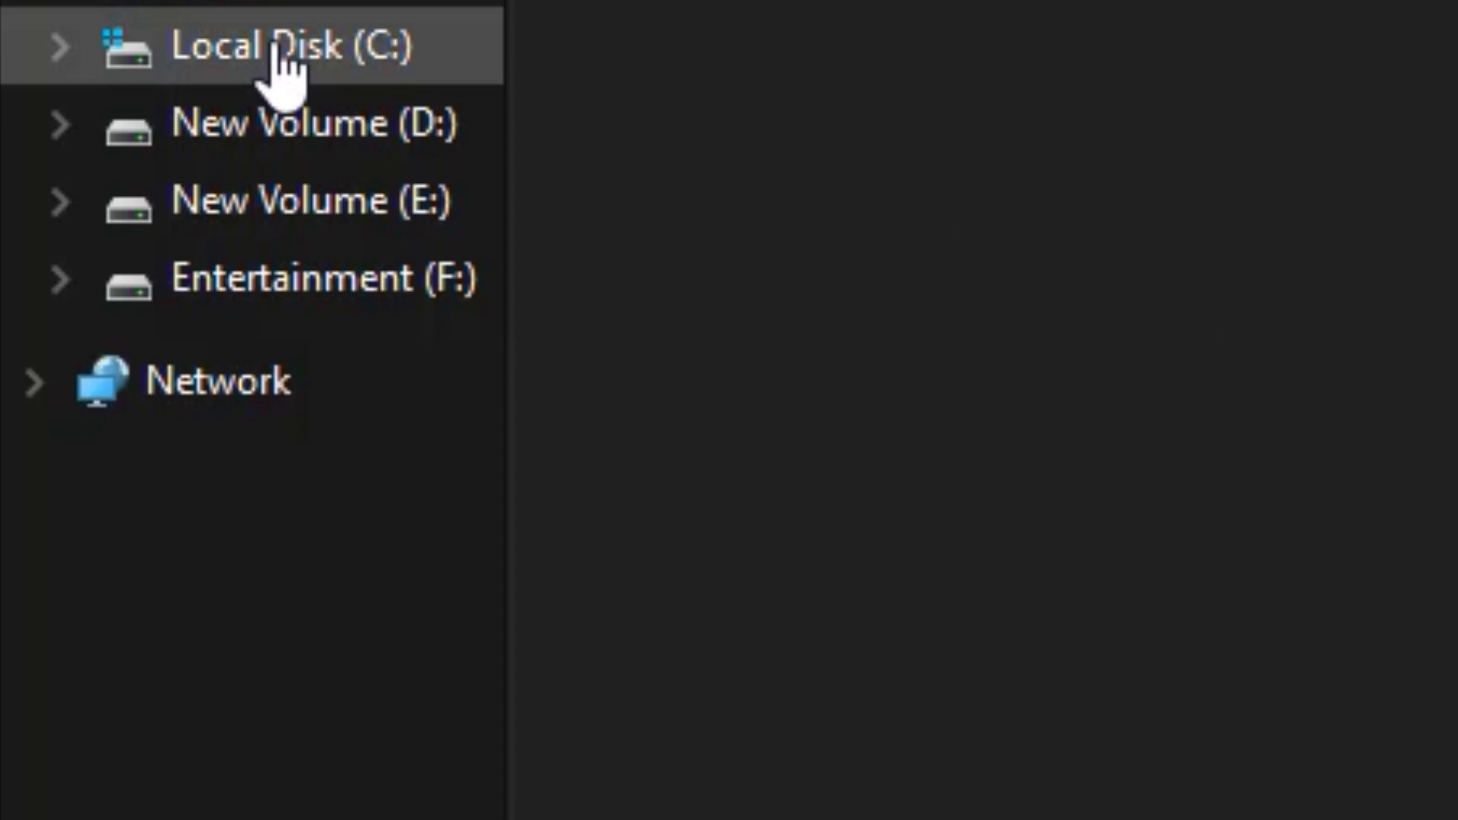
left_click(283, 66)
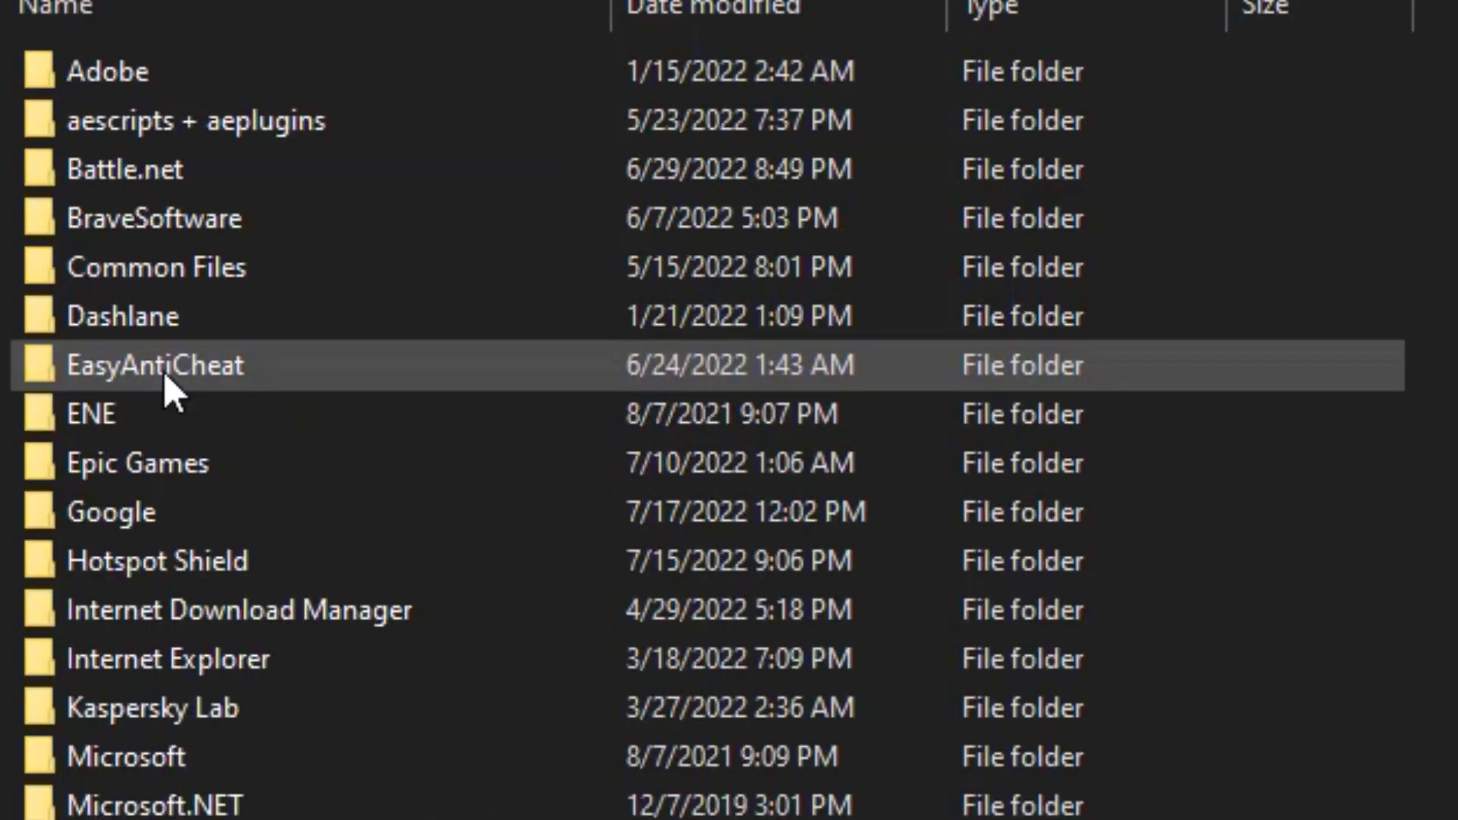
double_click(162, 368)
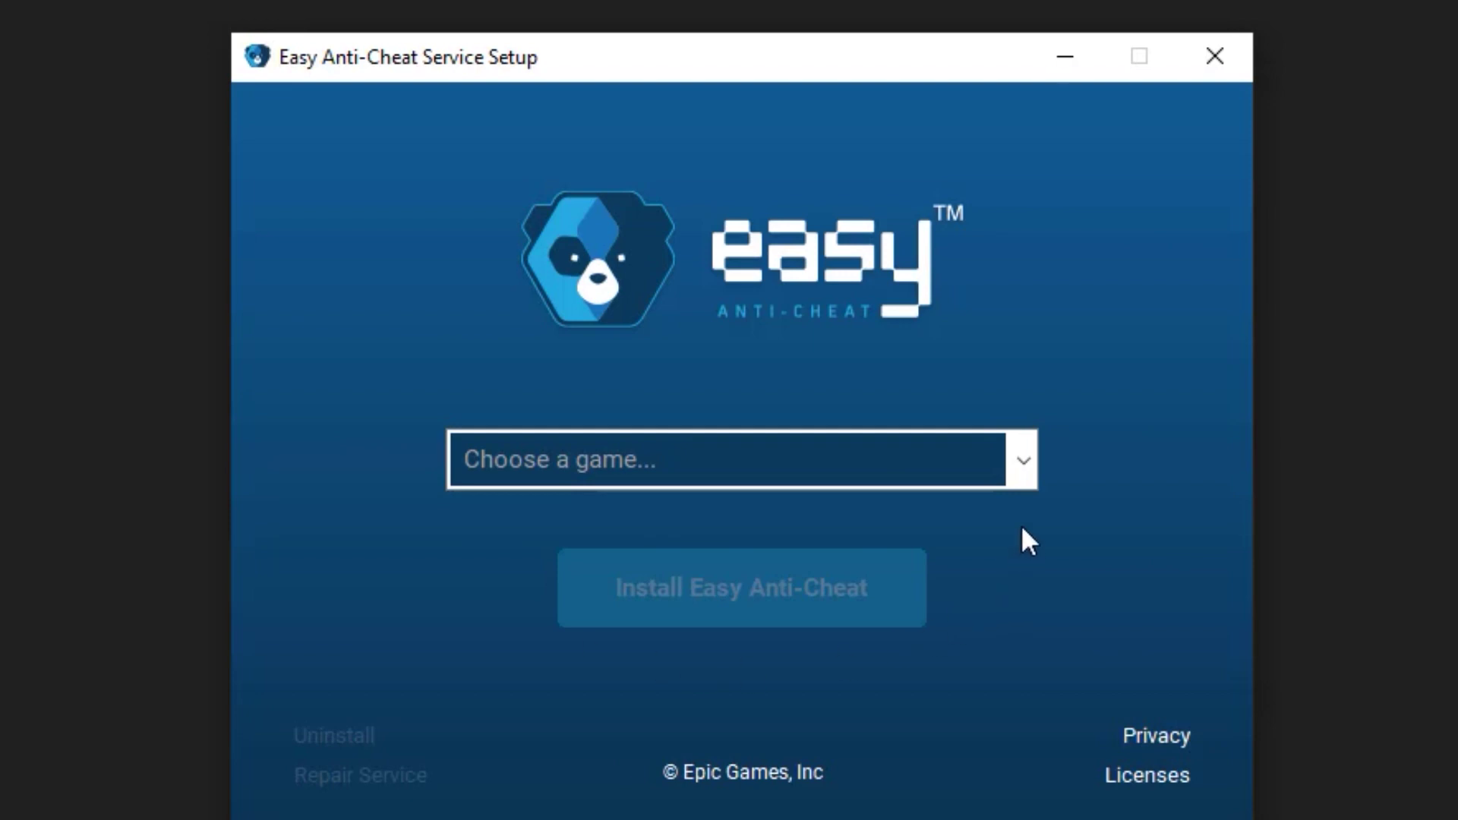
Choose Game 217 in Easy Anti-Cheat Service Setup and repair its service.
left_click(1014, 468)
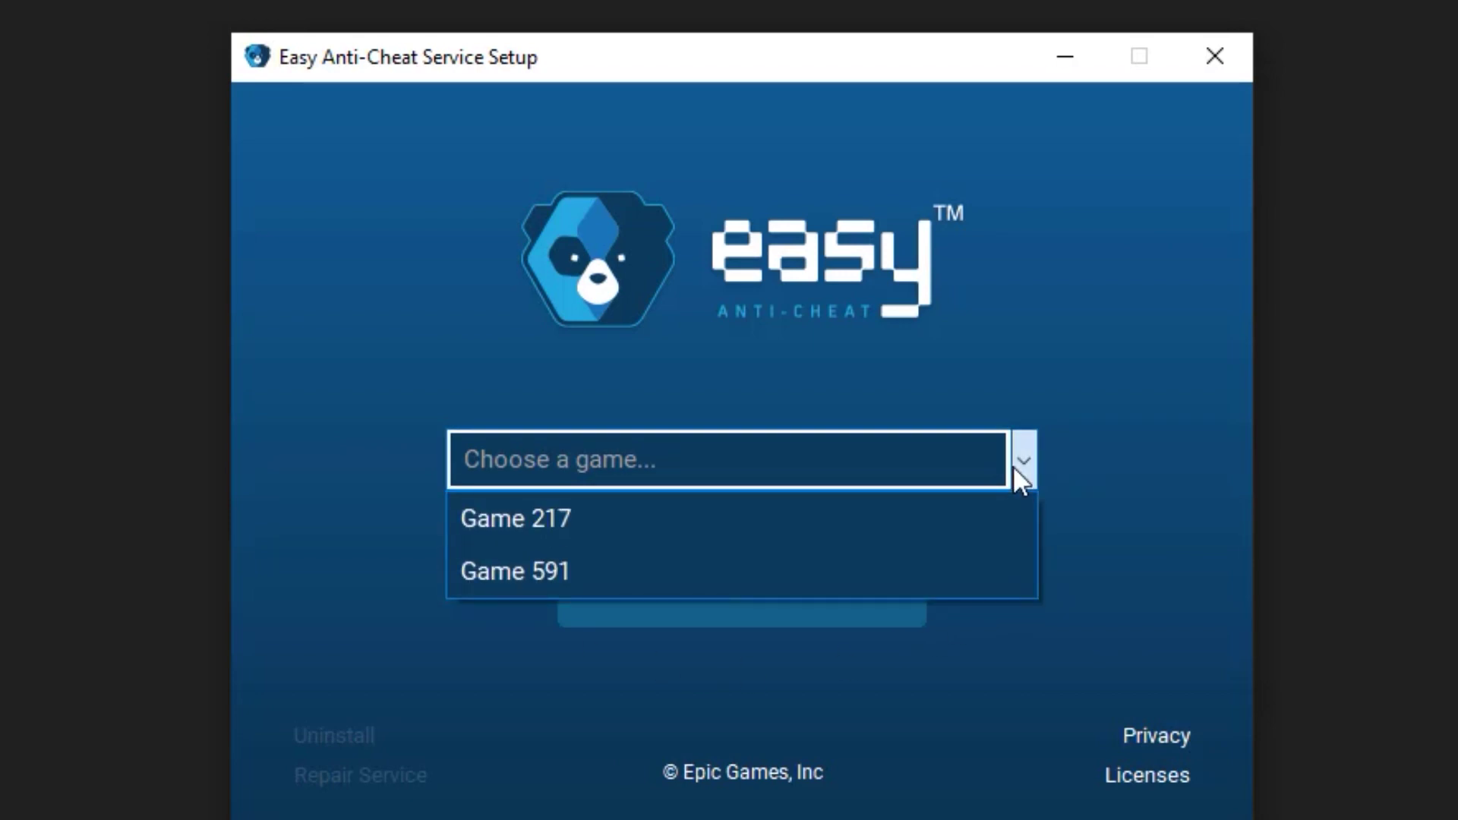
left_click(632, 524)
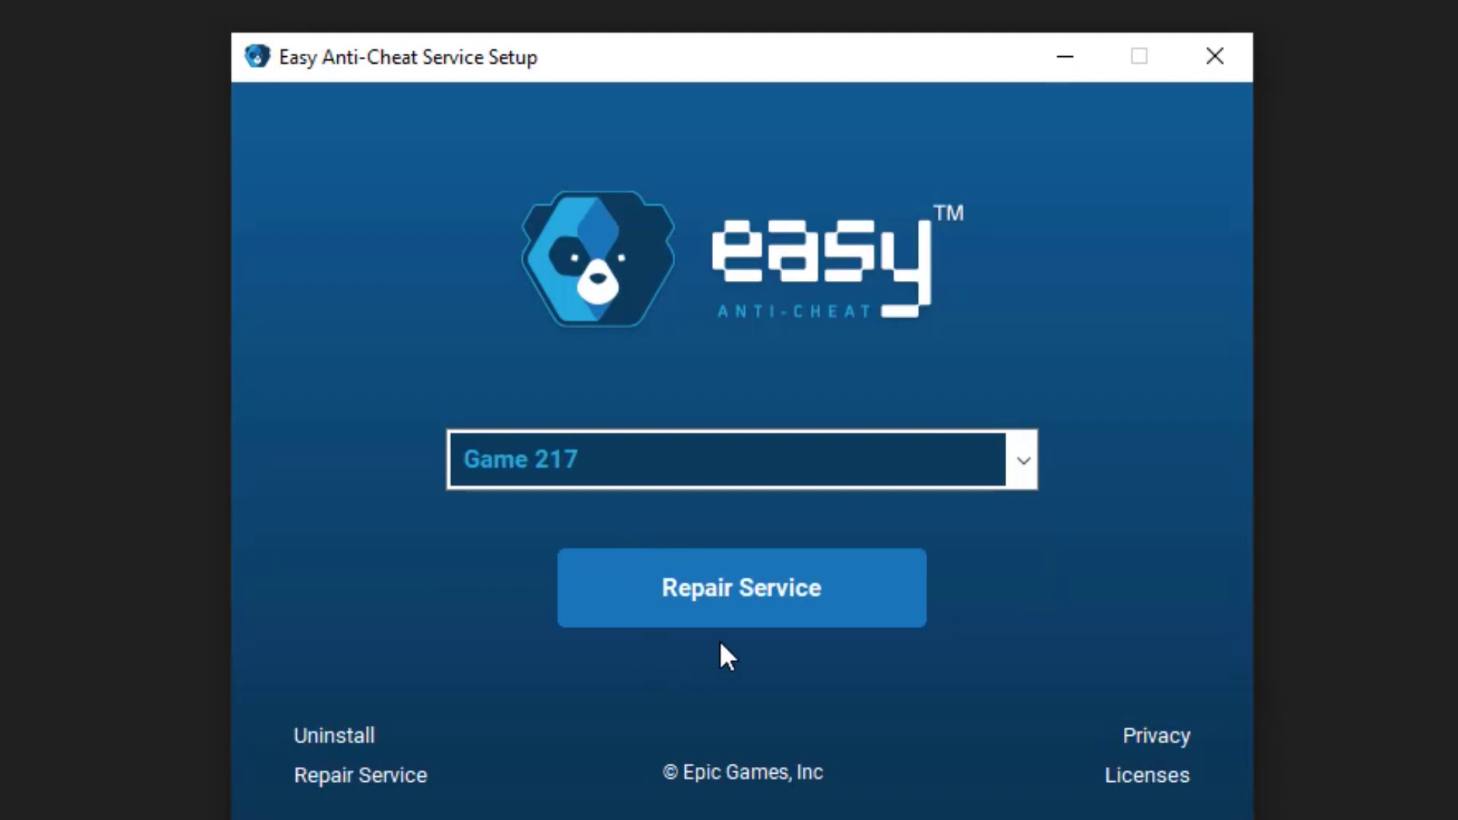
left_click(744, 617)
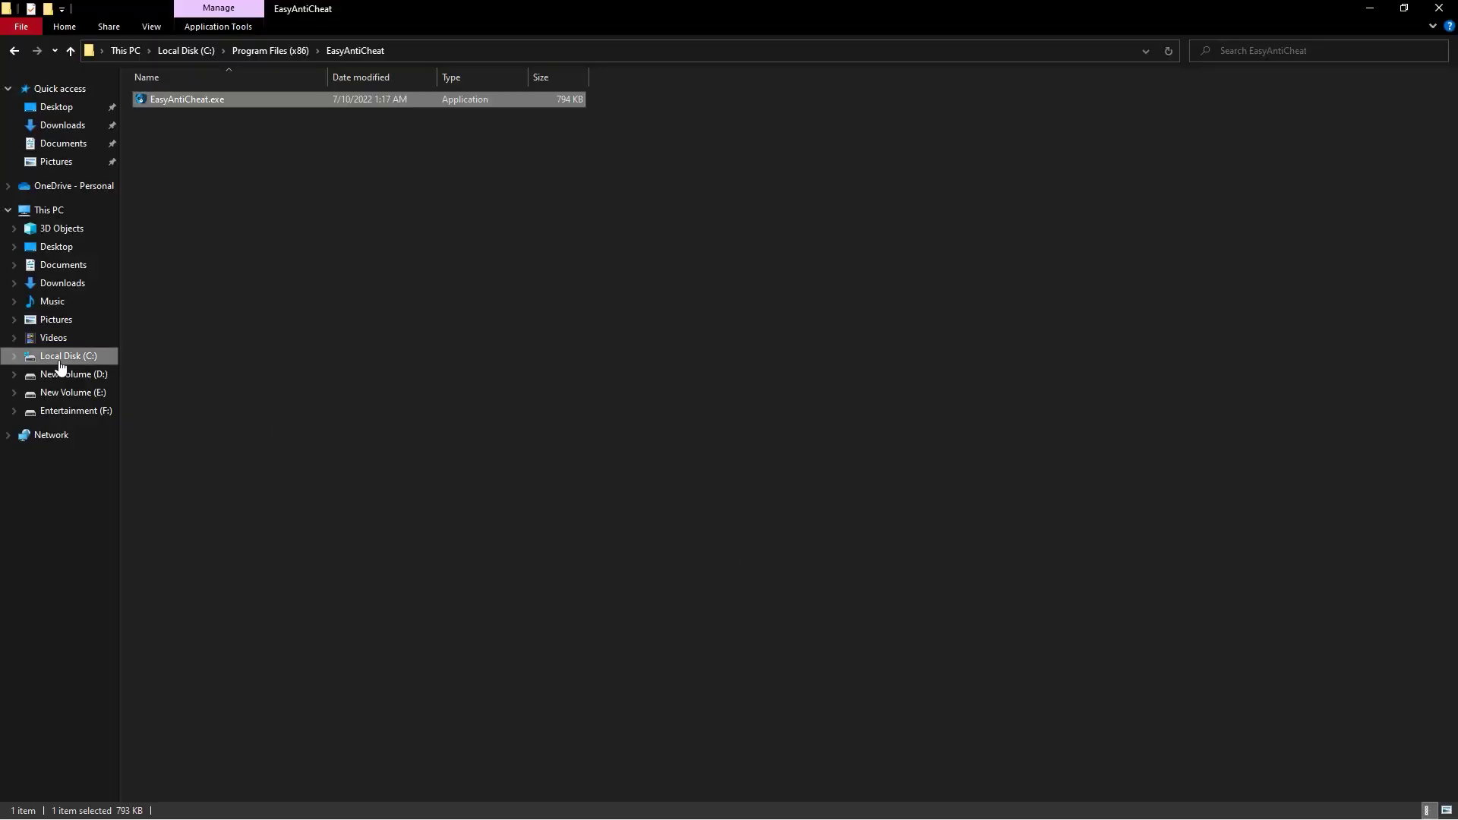
Browse to C:\Program Files\Epic Games\Fortnite\FortniteGame\Binaries\Win64.
left_click(60, 361)
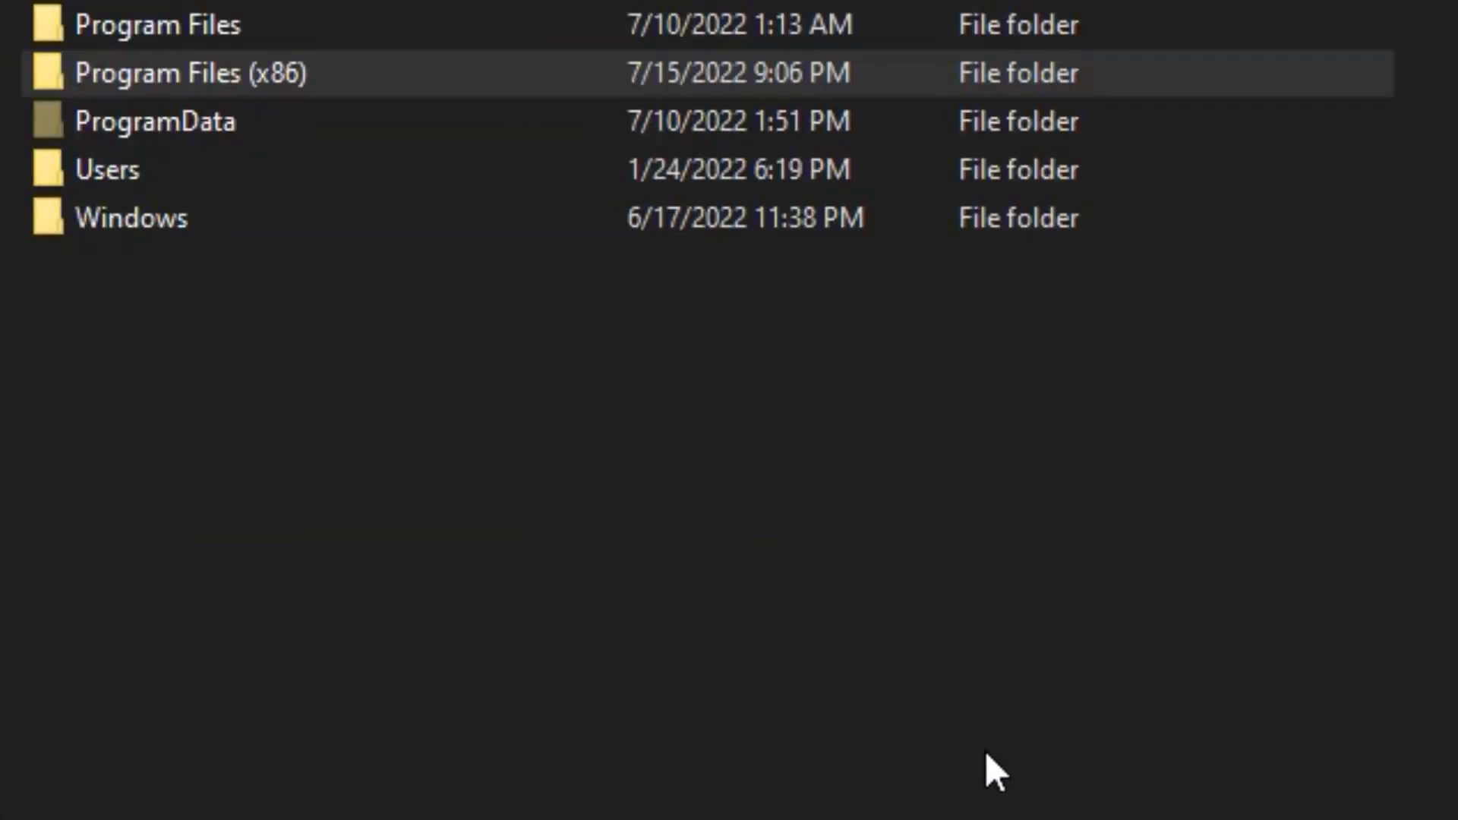
left_click(171, 22)
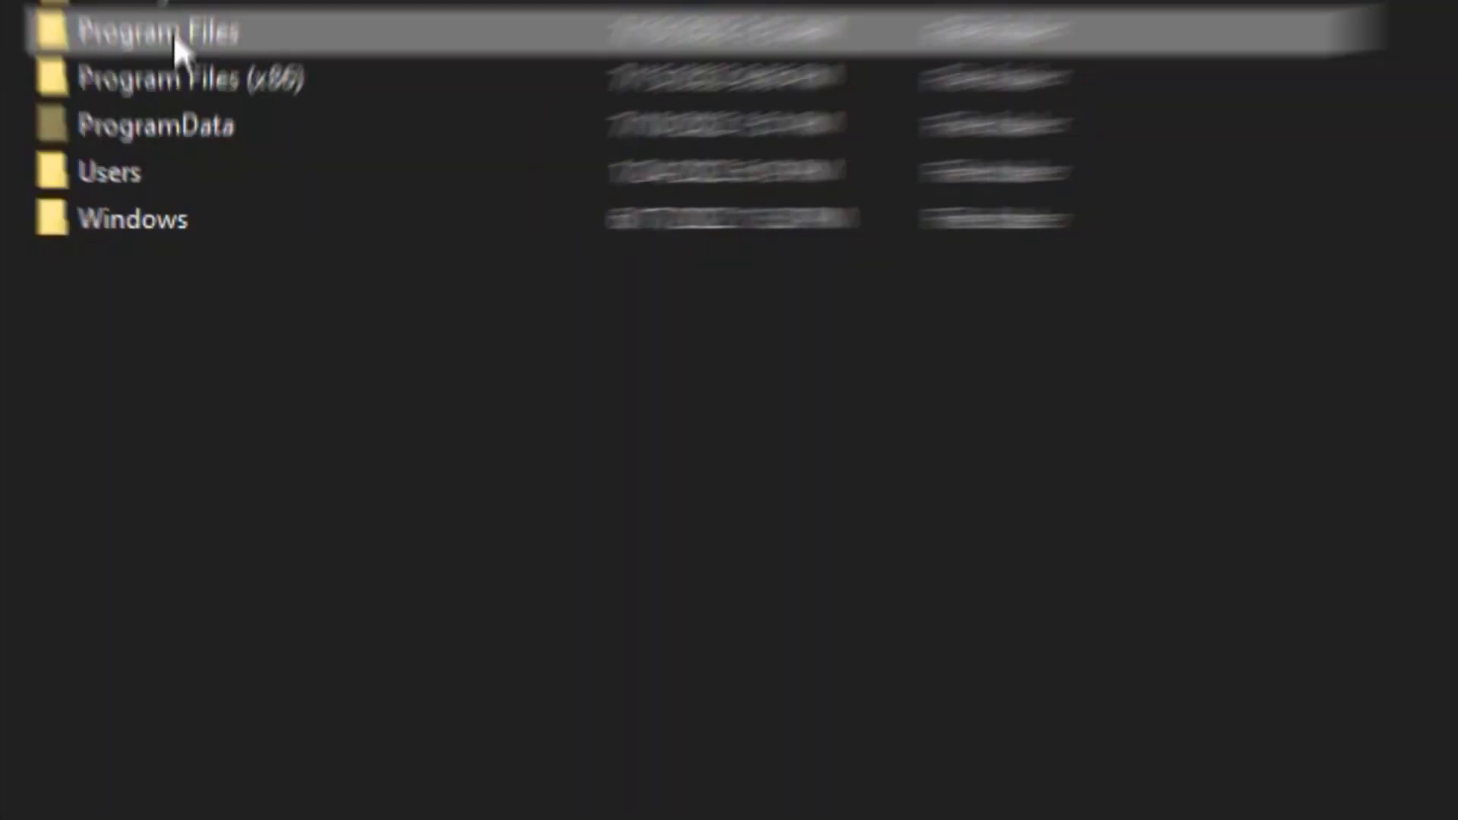
double_click(171, 32)
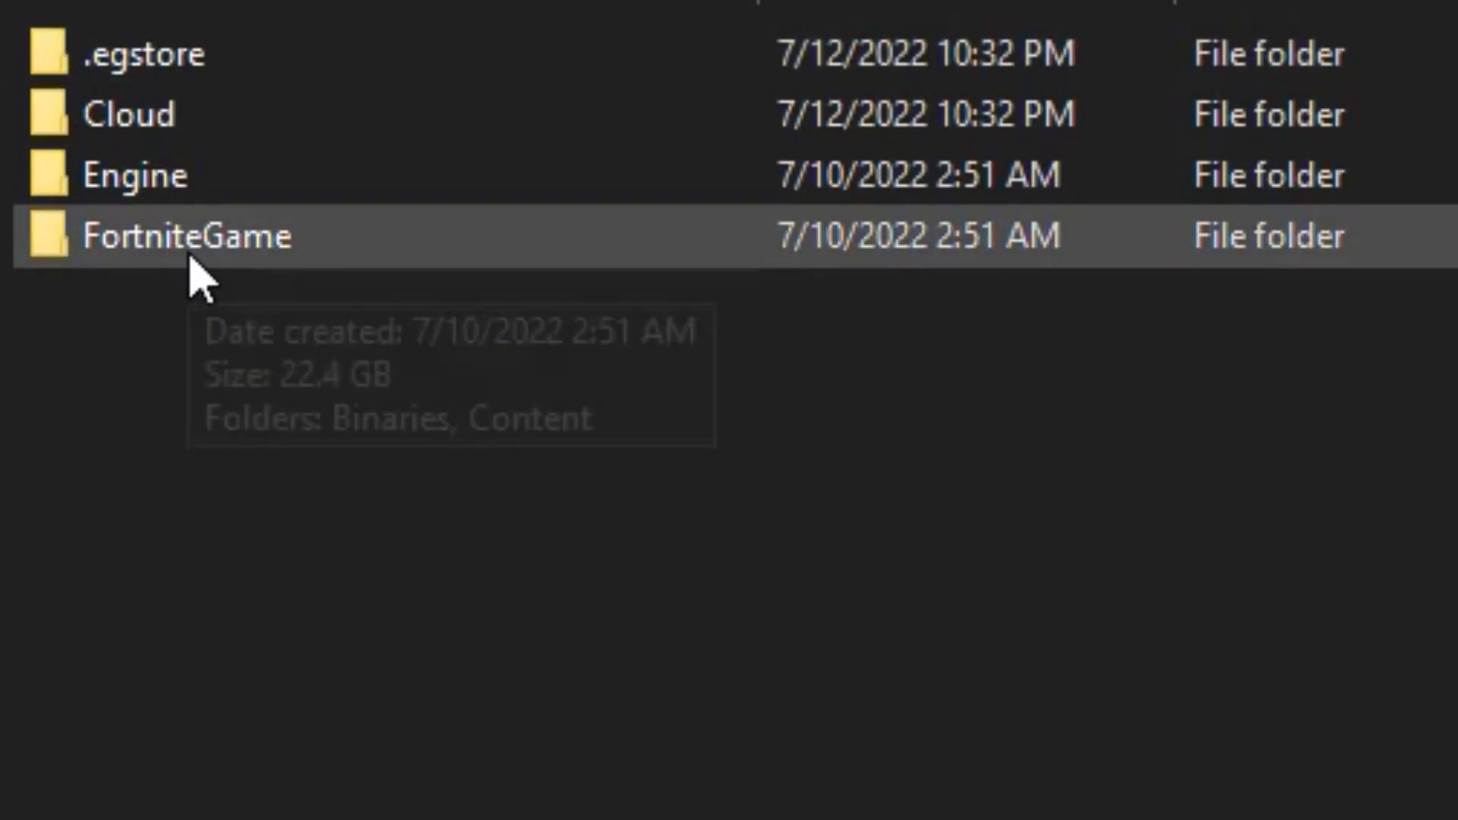
double_click(190, 256)
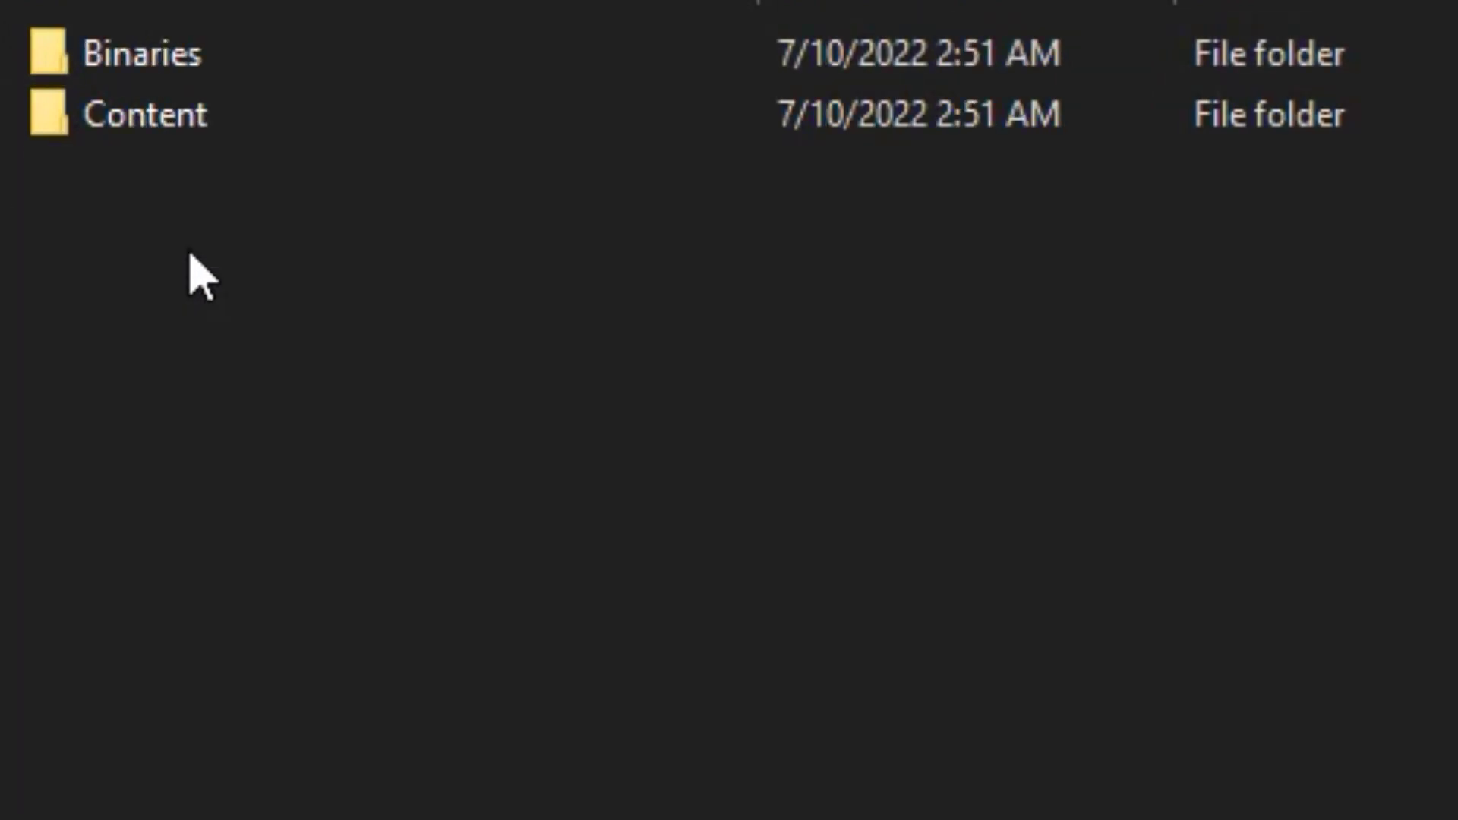
double_click(207, 76)
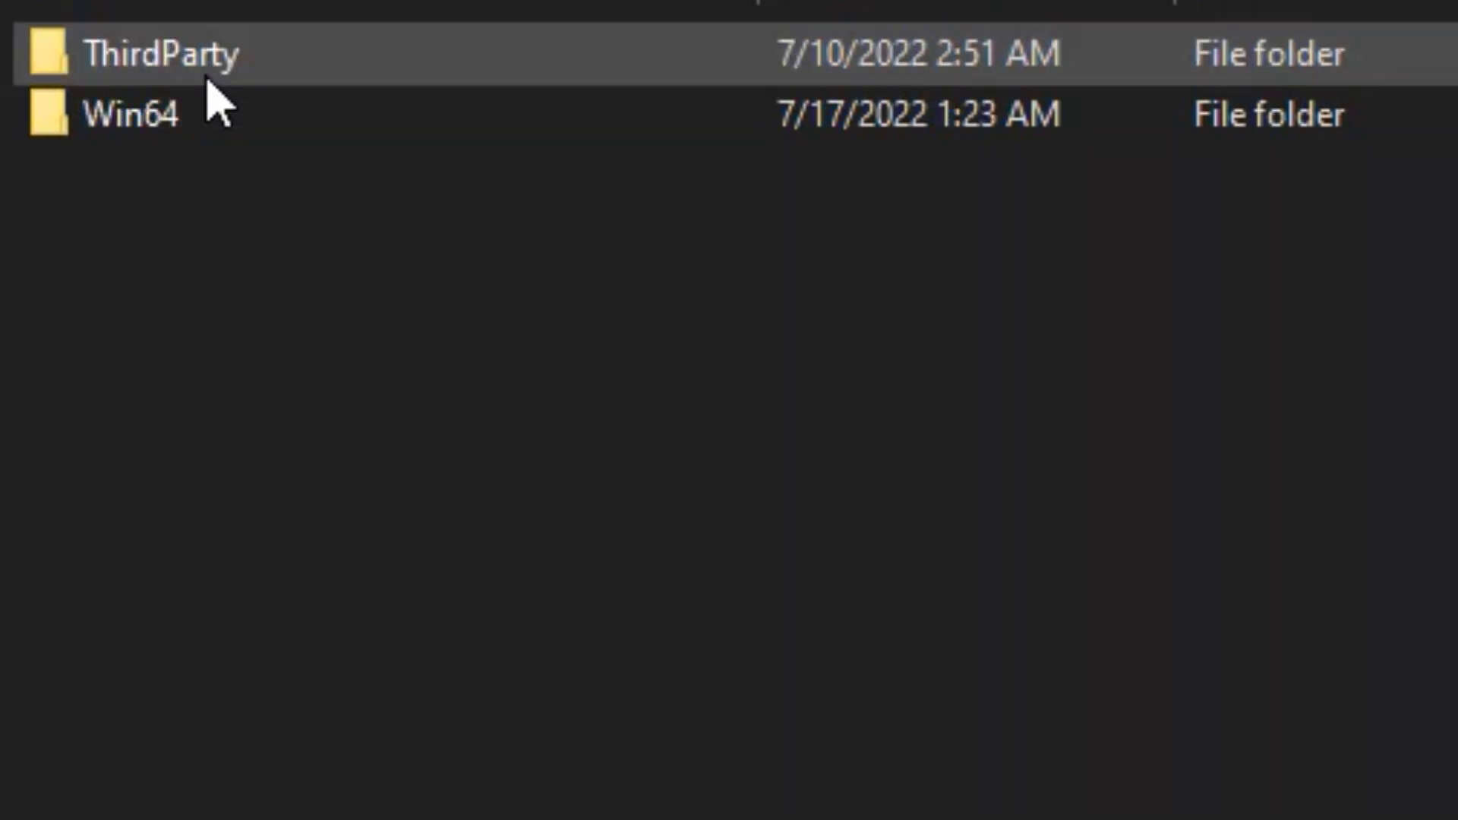
double_click(243, 117)
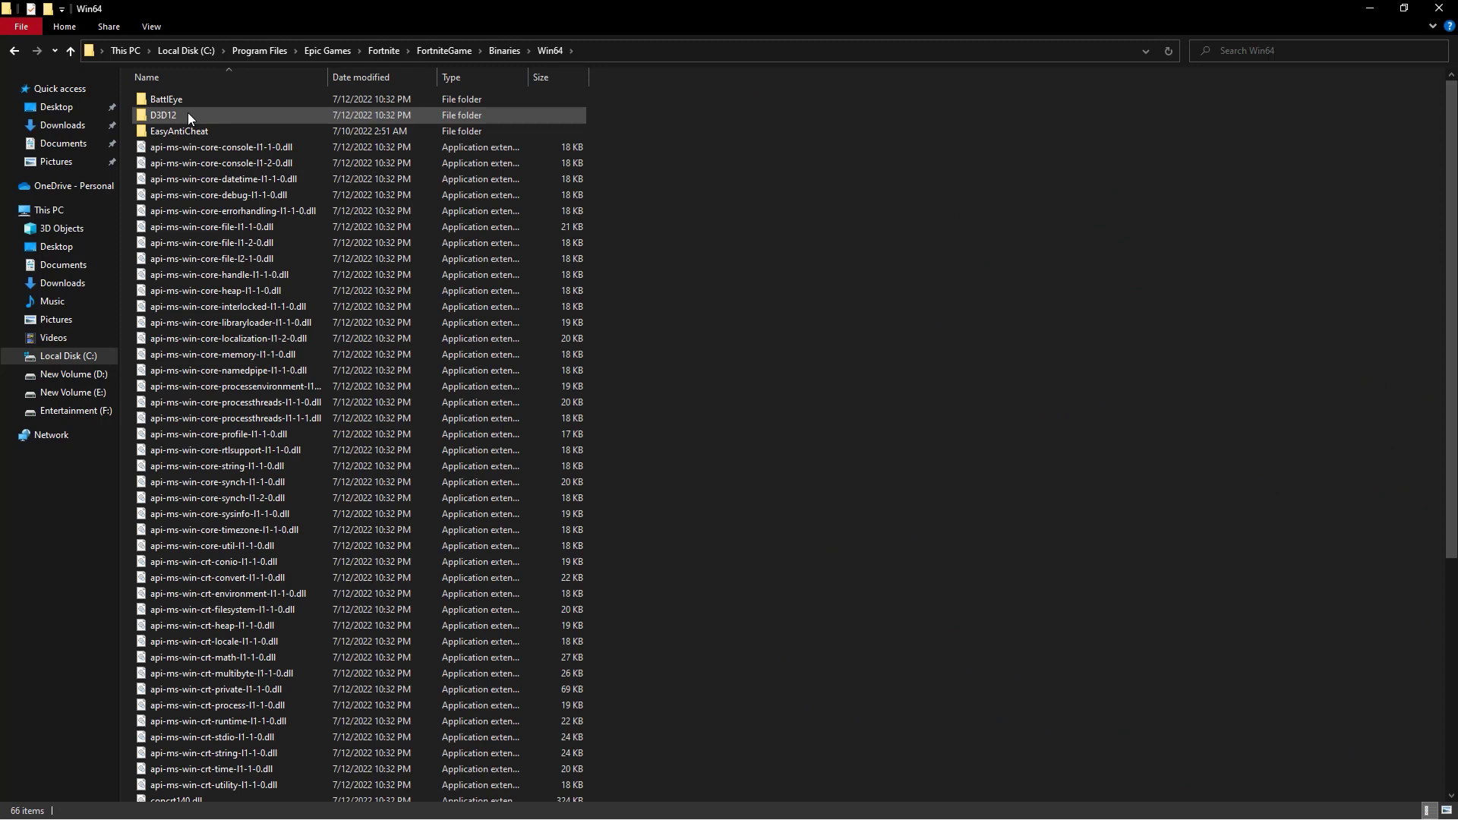
Give FortniteClient-Win64-Shipping.exe Disable fullscreen optimizations and Run as administrator, then apply.
scroll(897, 265, "down", 3)
scroll(897, 269, "down", 3)
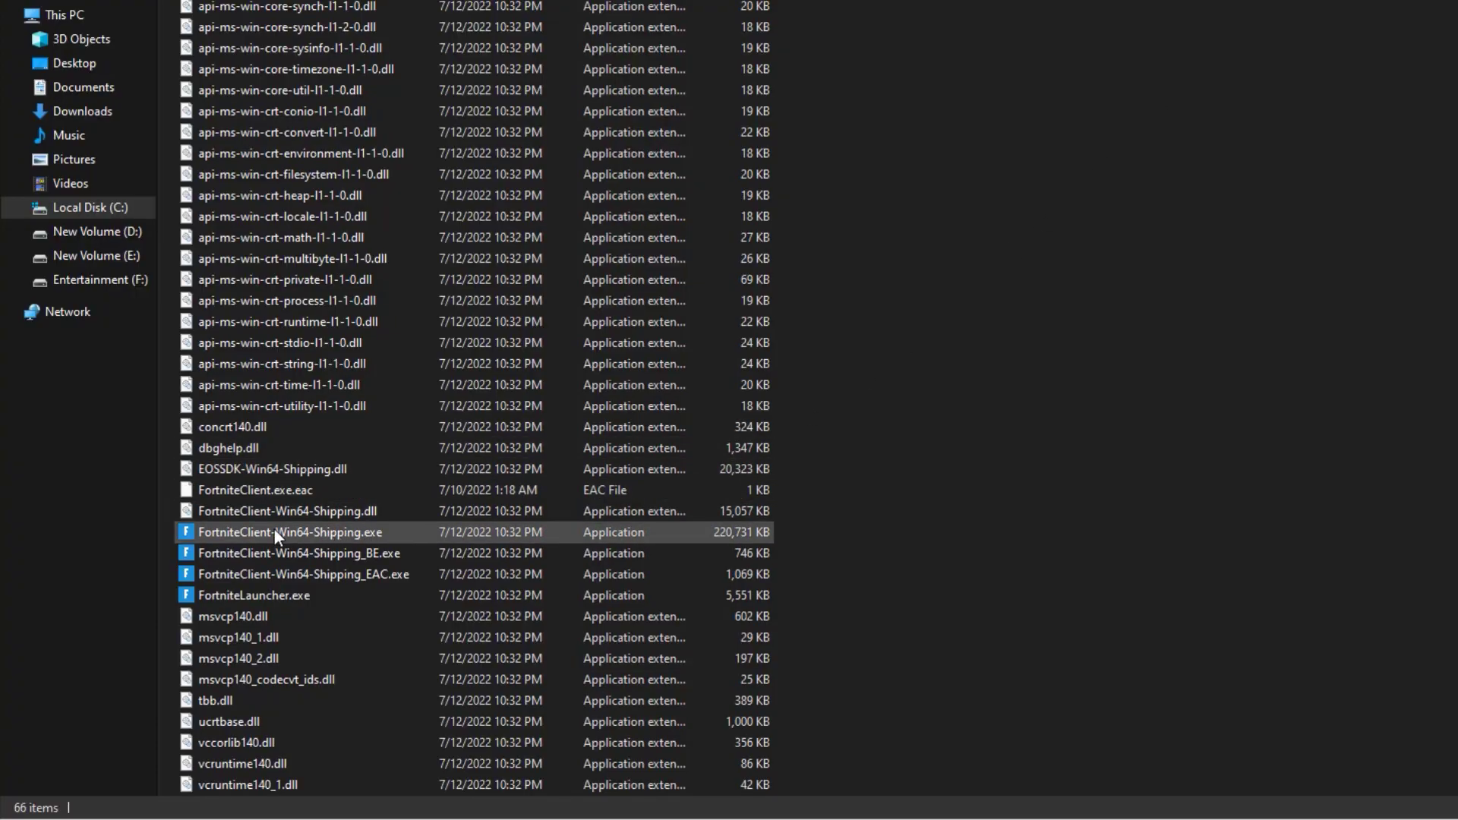
left_click(288, 531)
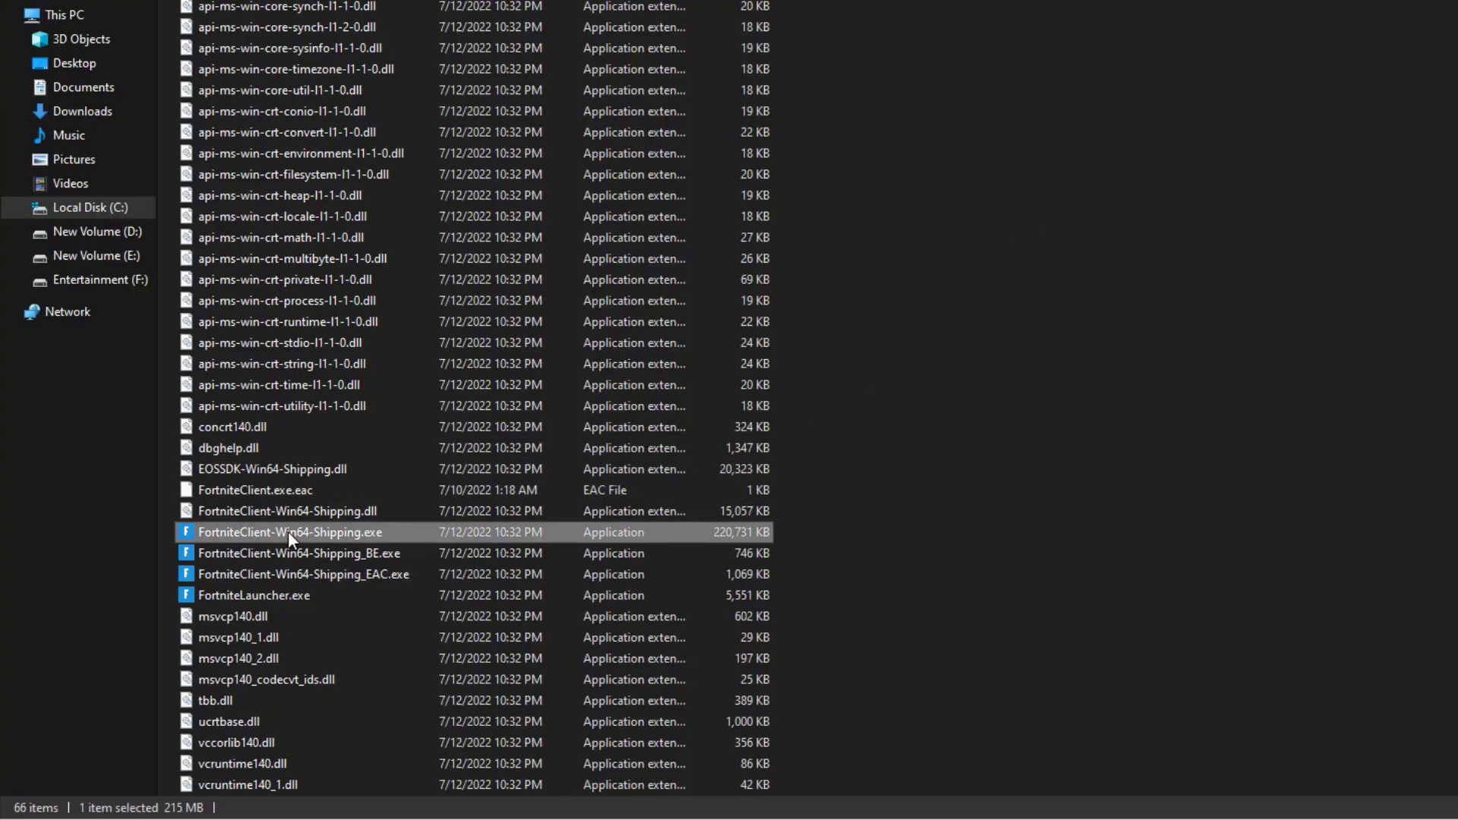
right_click(289, 530)
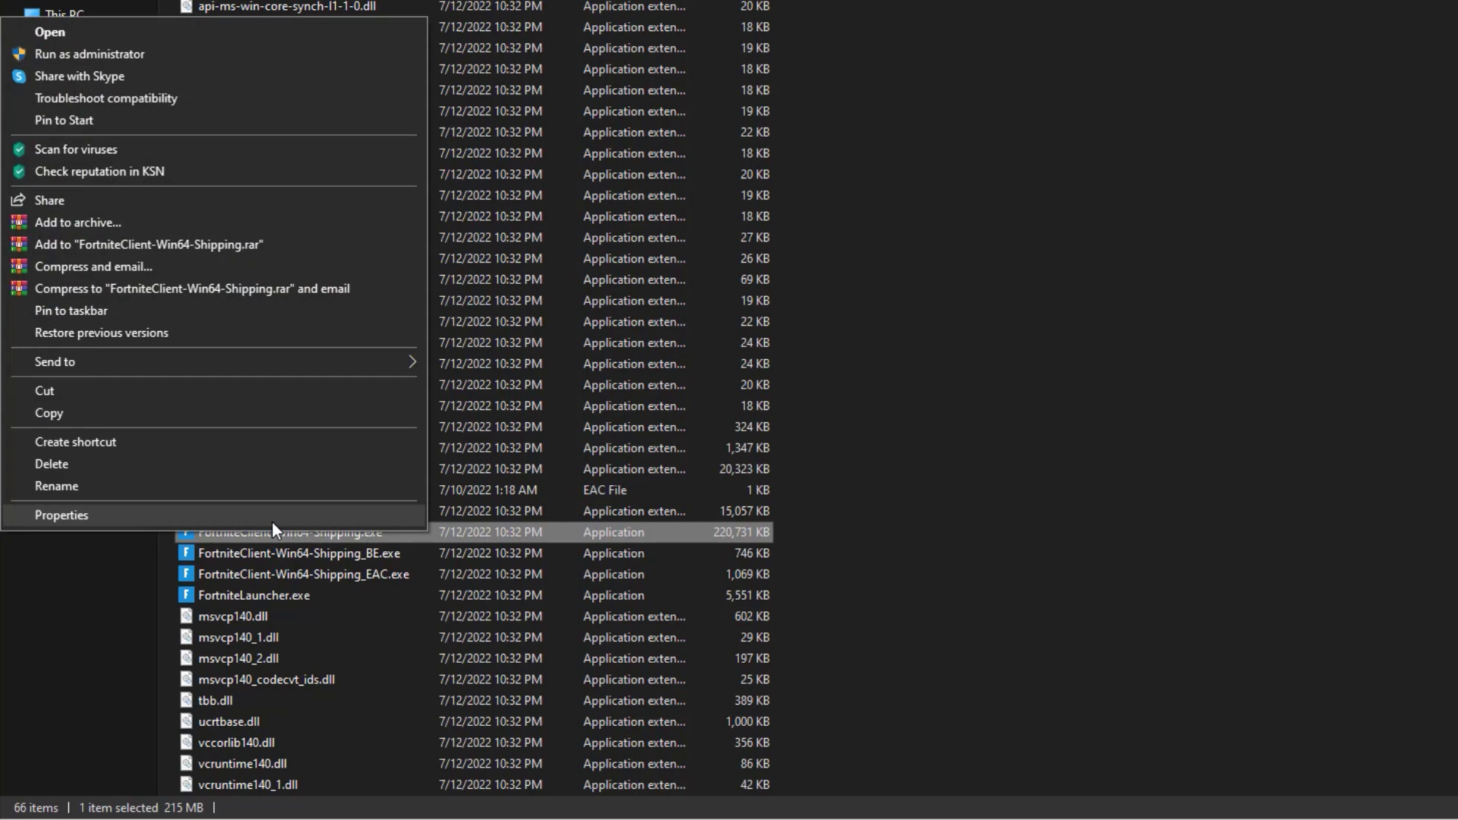
left_click(272, 521)
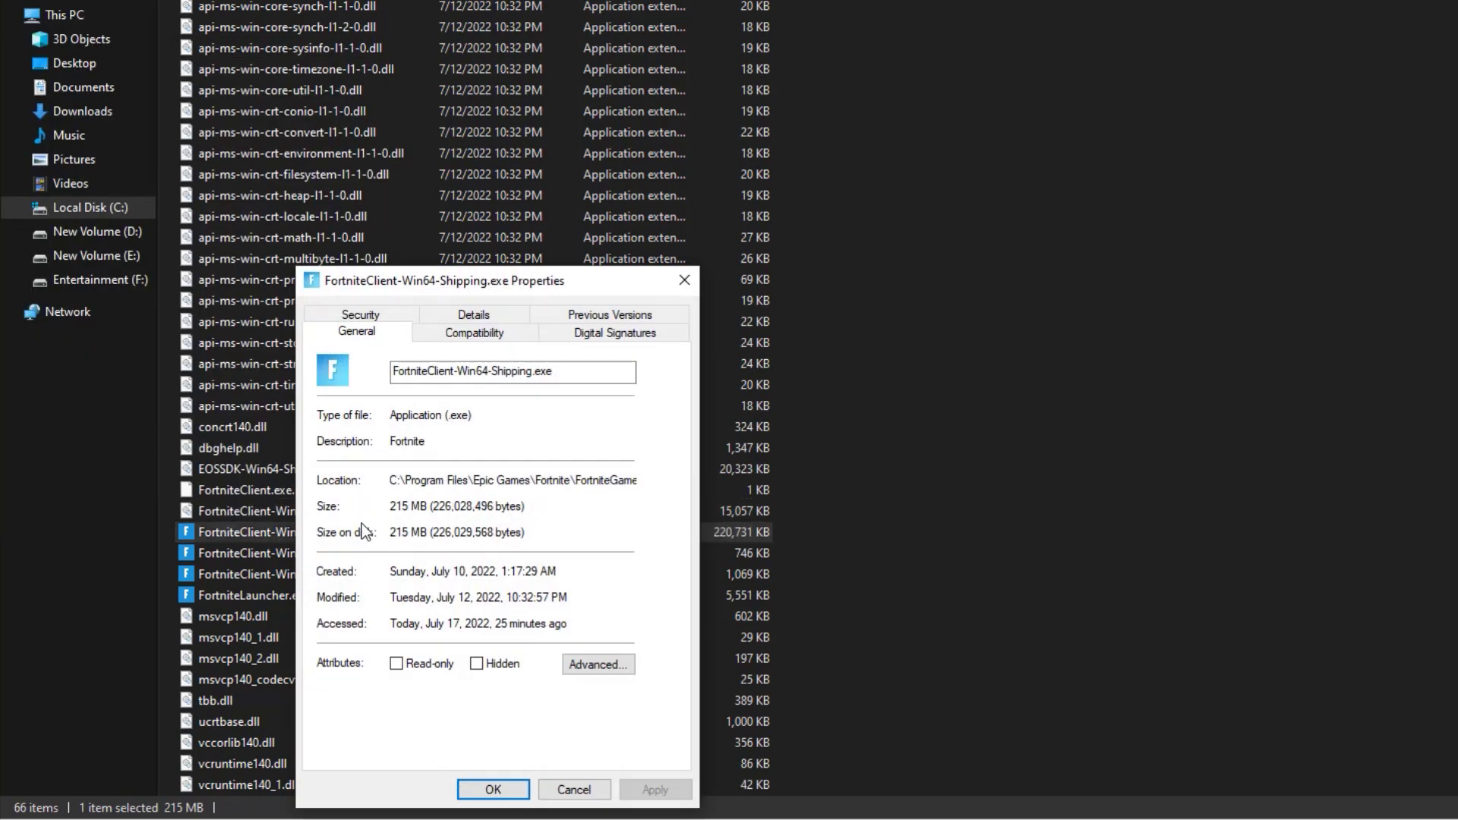
left_click(476, 341)
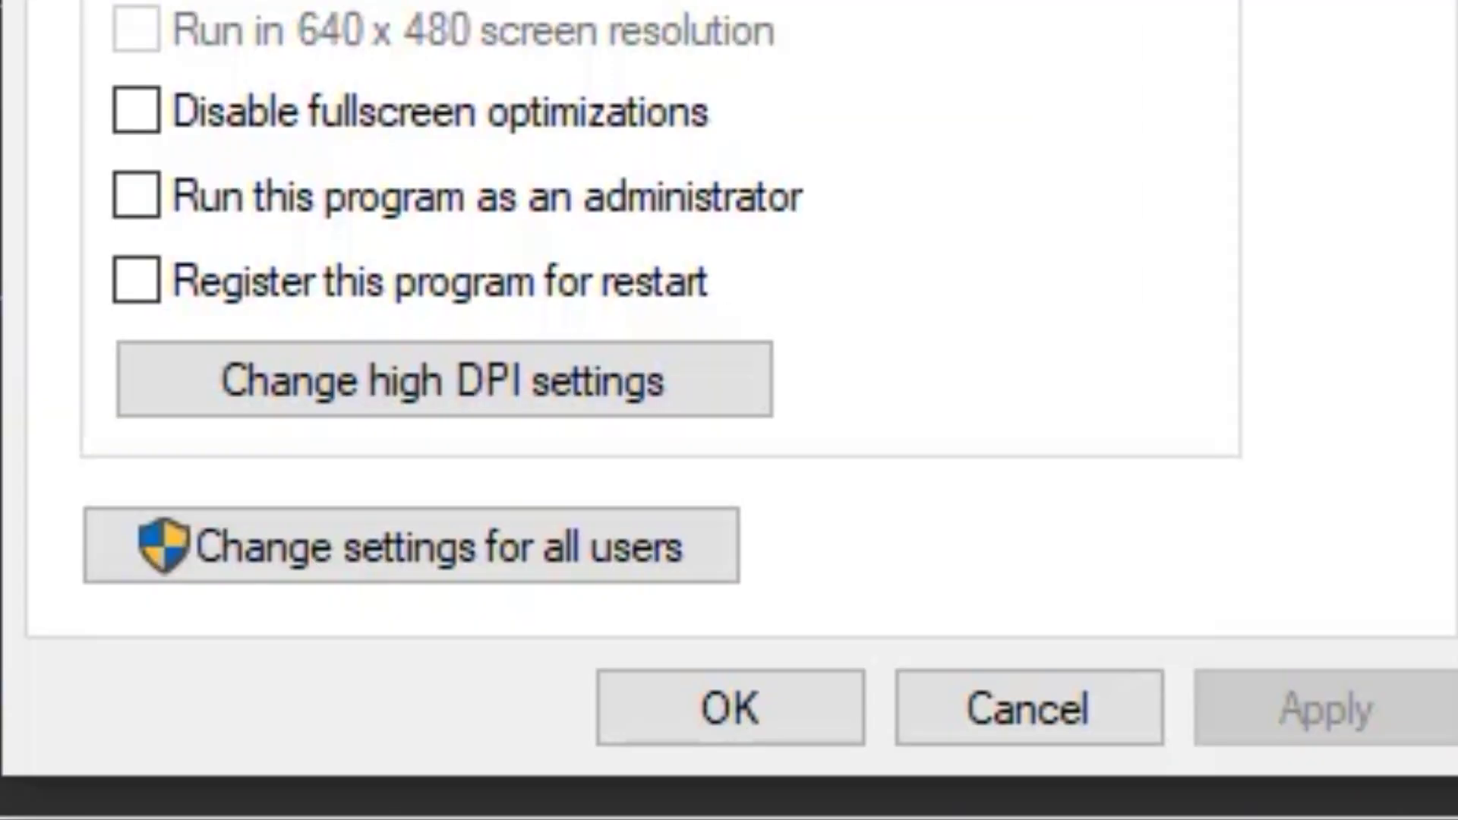
left_click(180, 129)
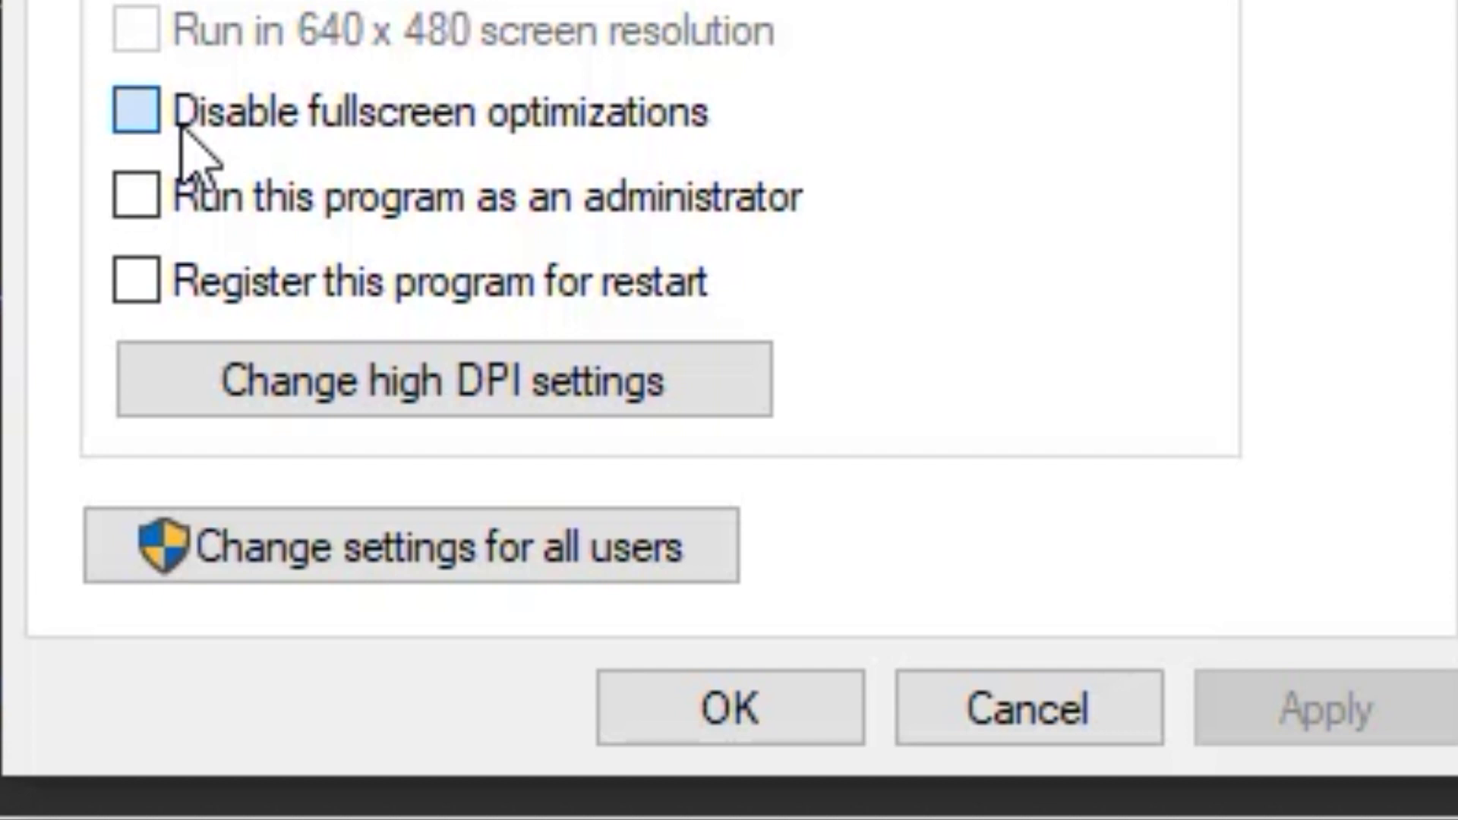
left_click(308, 202)
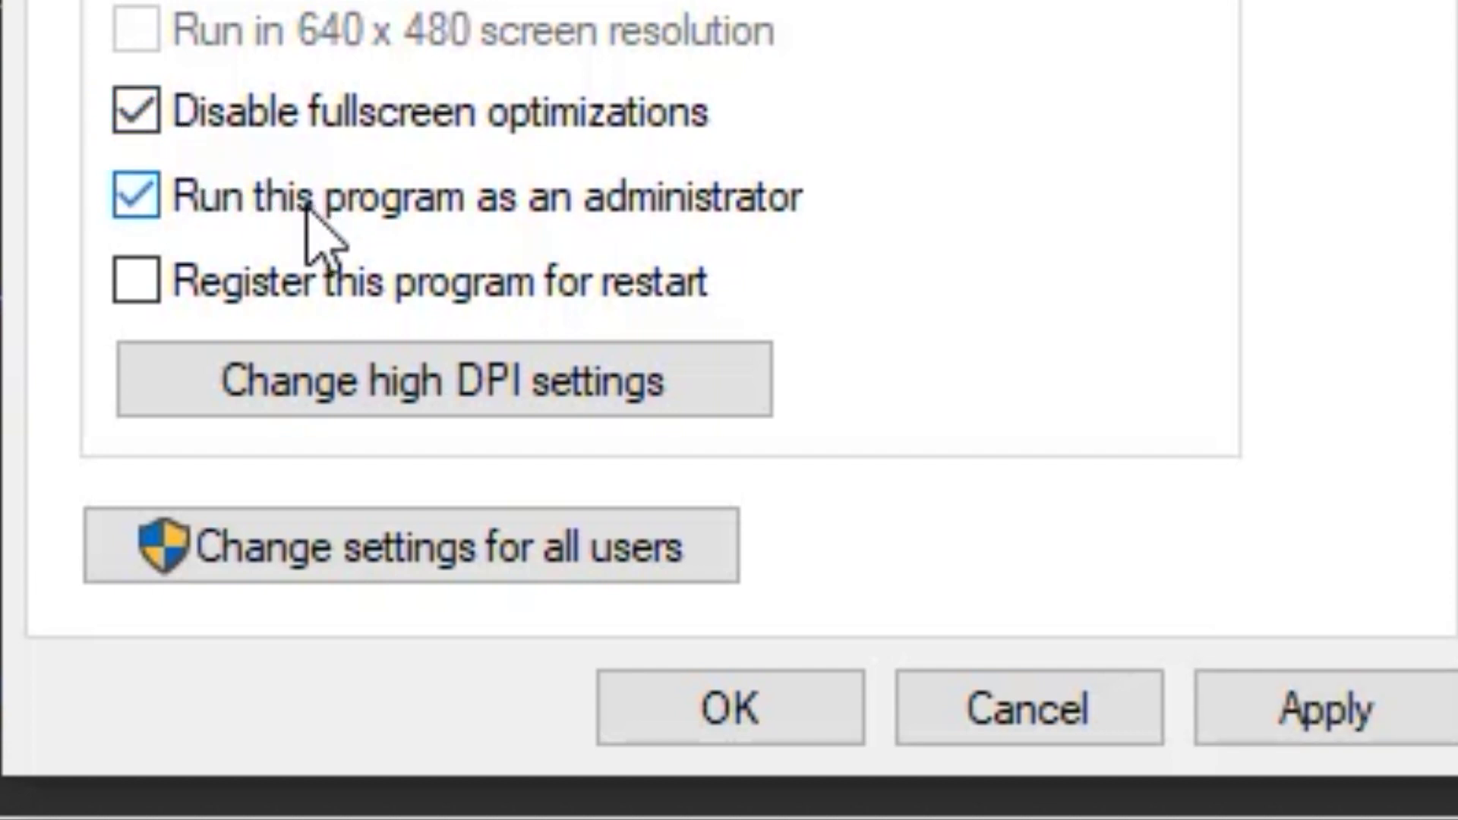
left_click(1321, 740)
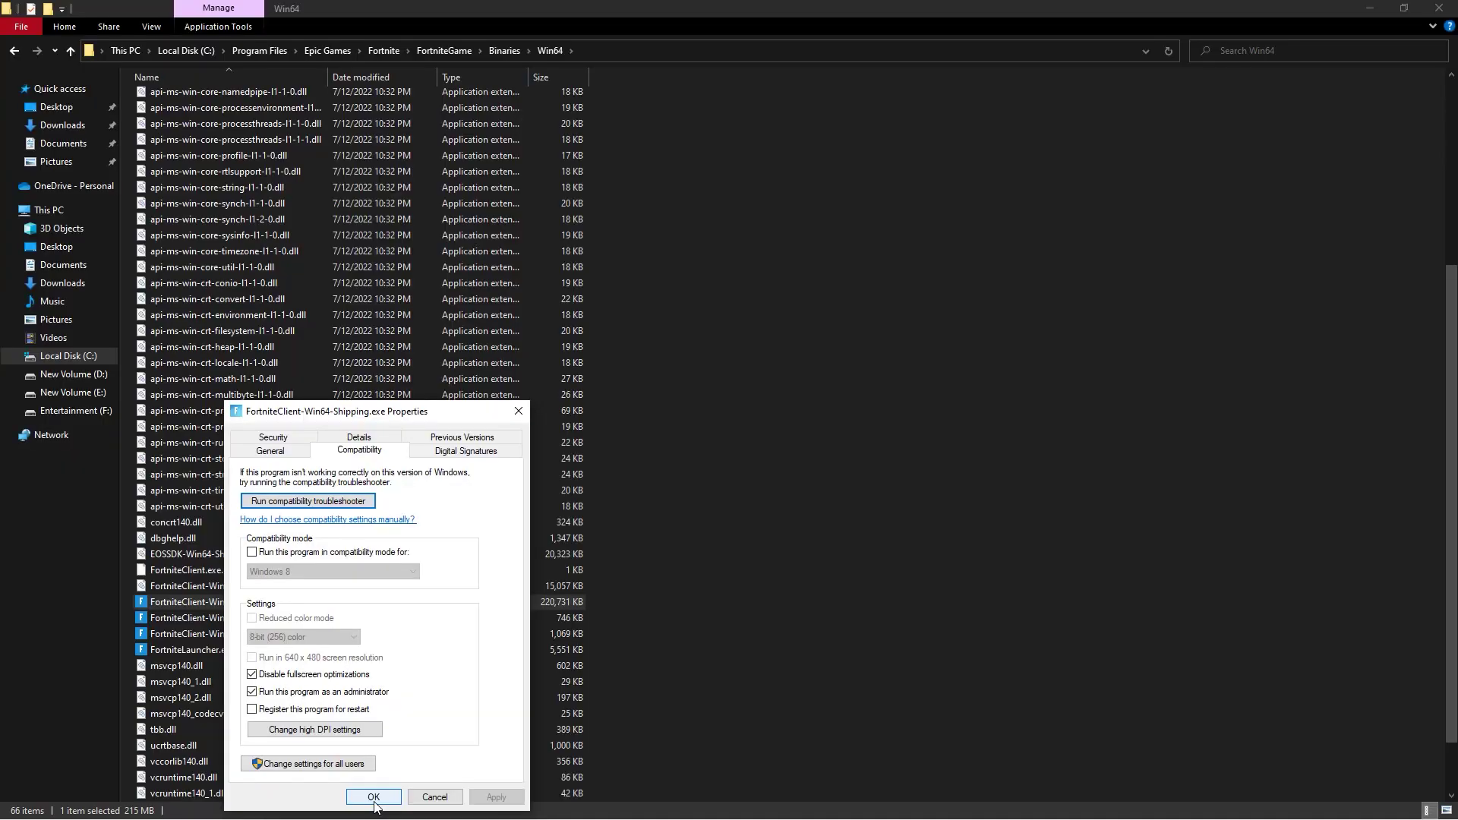
left_click(731, 729)
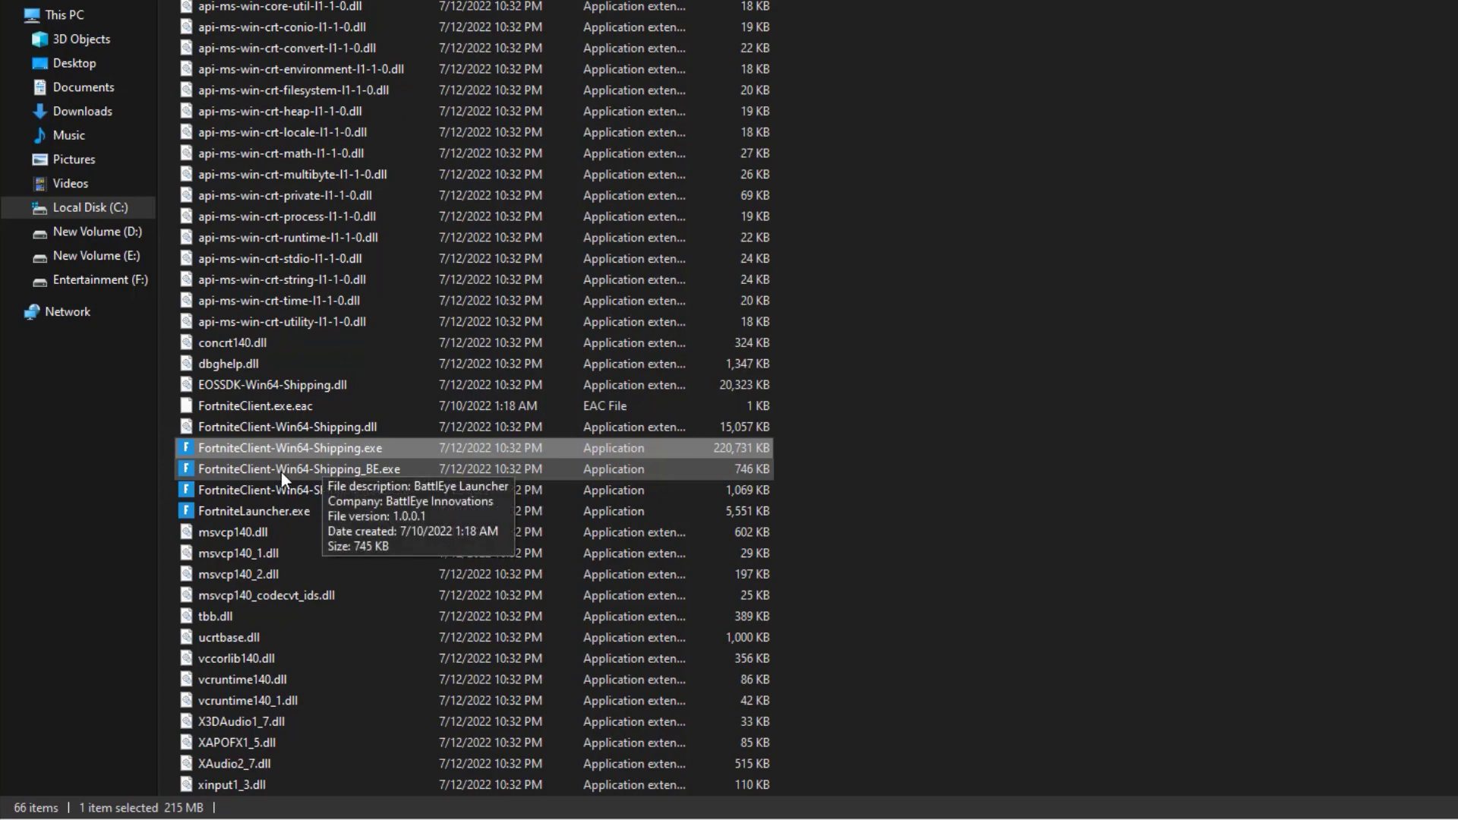
Disable fullscreen optimizations and enable Run as administrator for FortniteClient-Win64-Shipping_BE.exe.
left_click(213, 619)
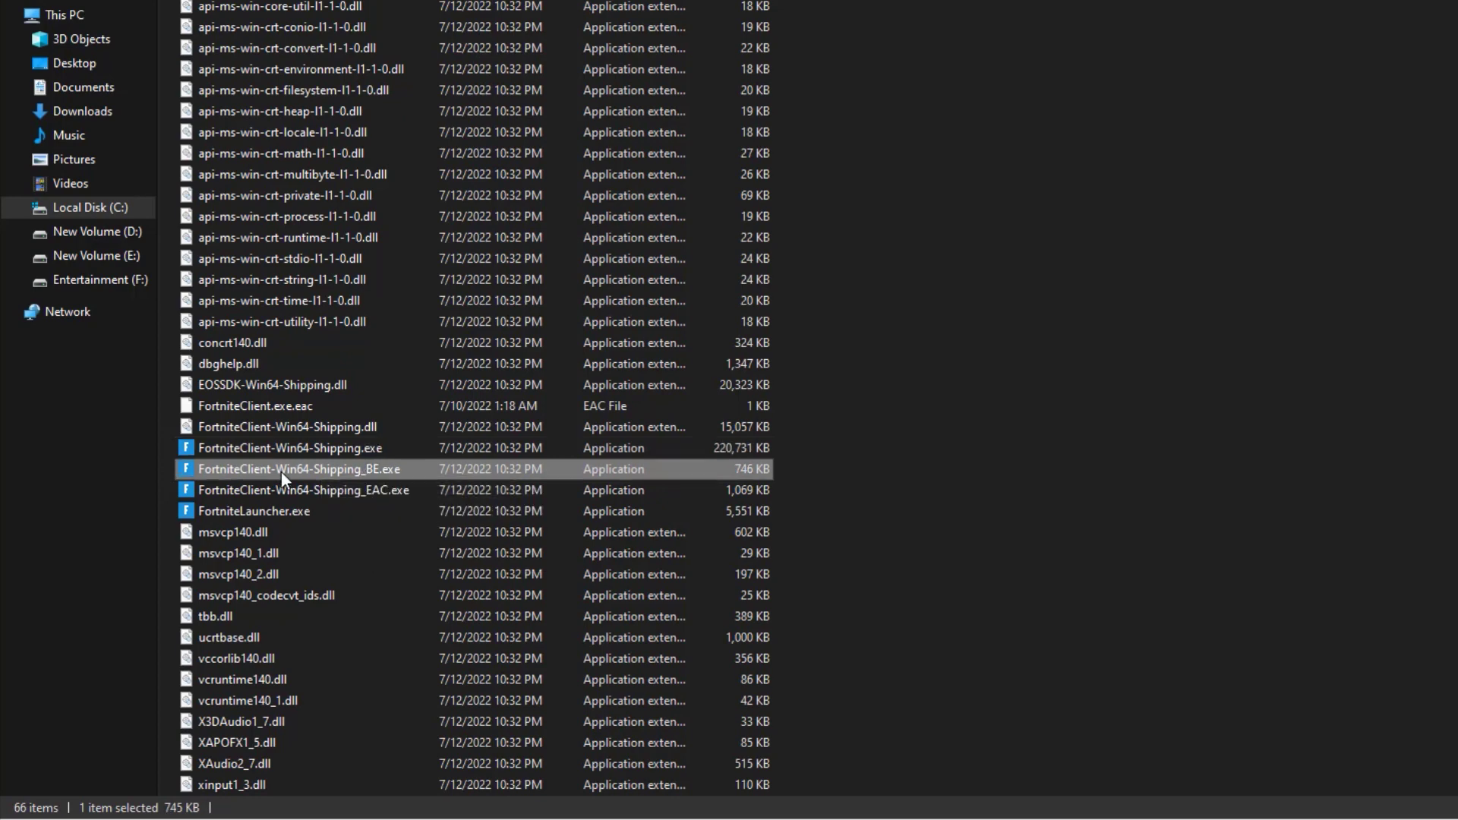
right_click(281, 471)
left_click(272, 463)
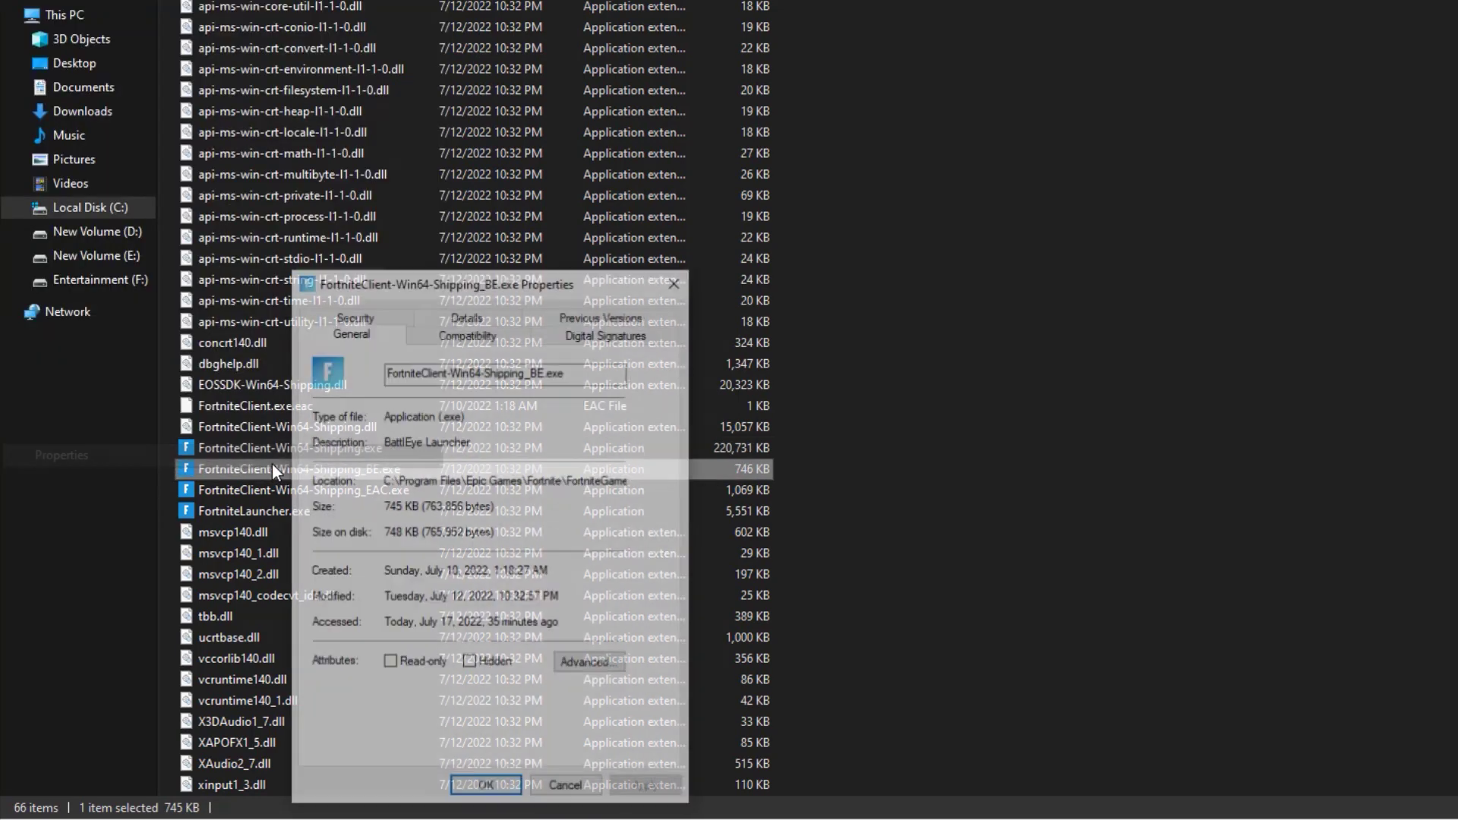
left_click(471, 339)
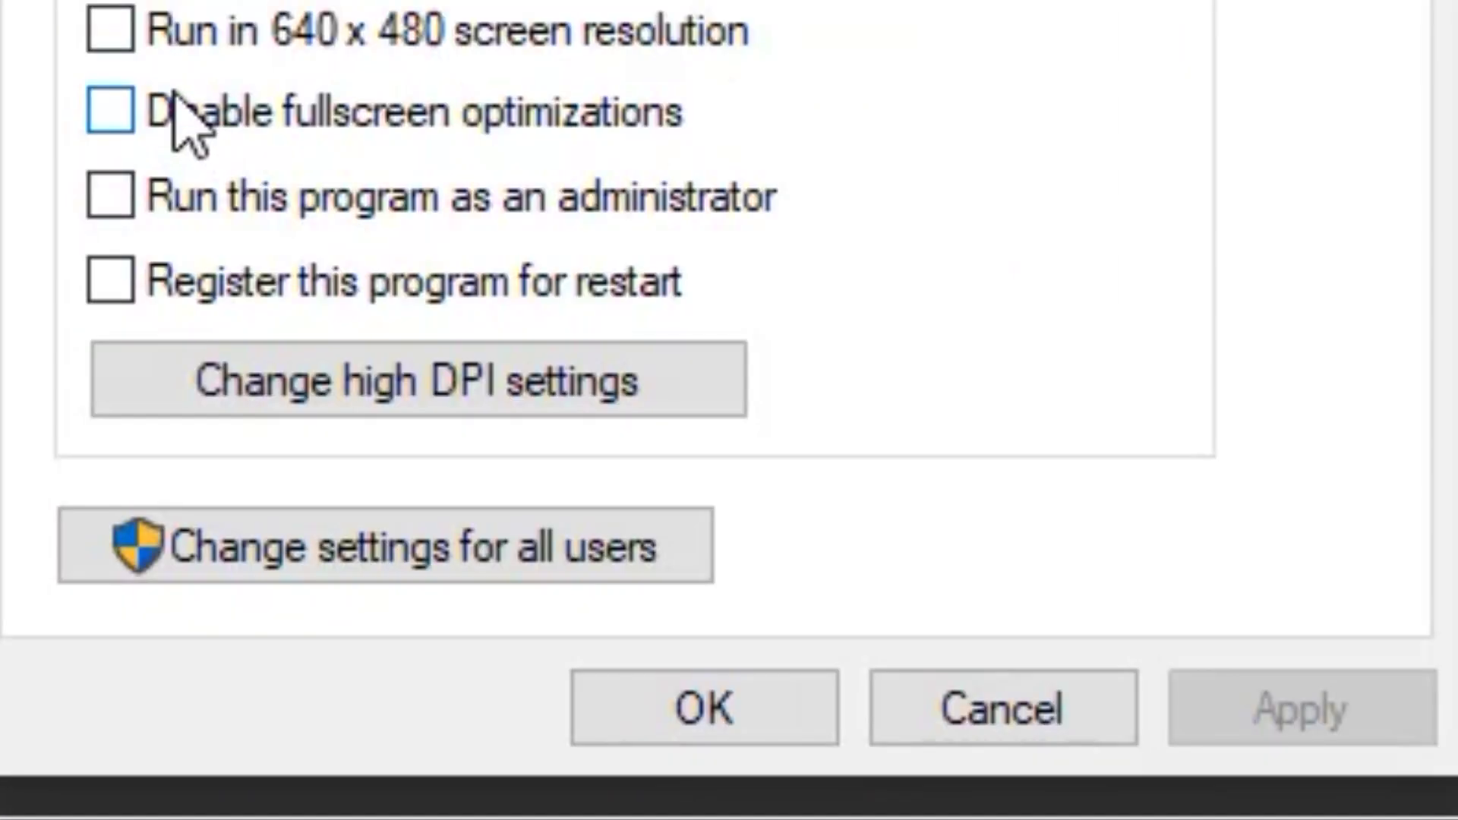
left_click(223, 113)
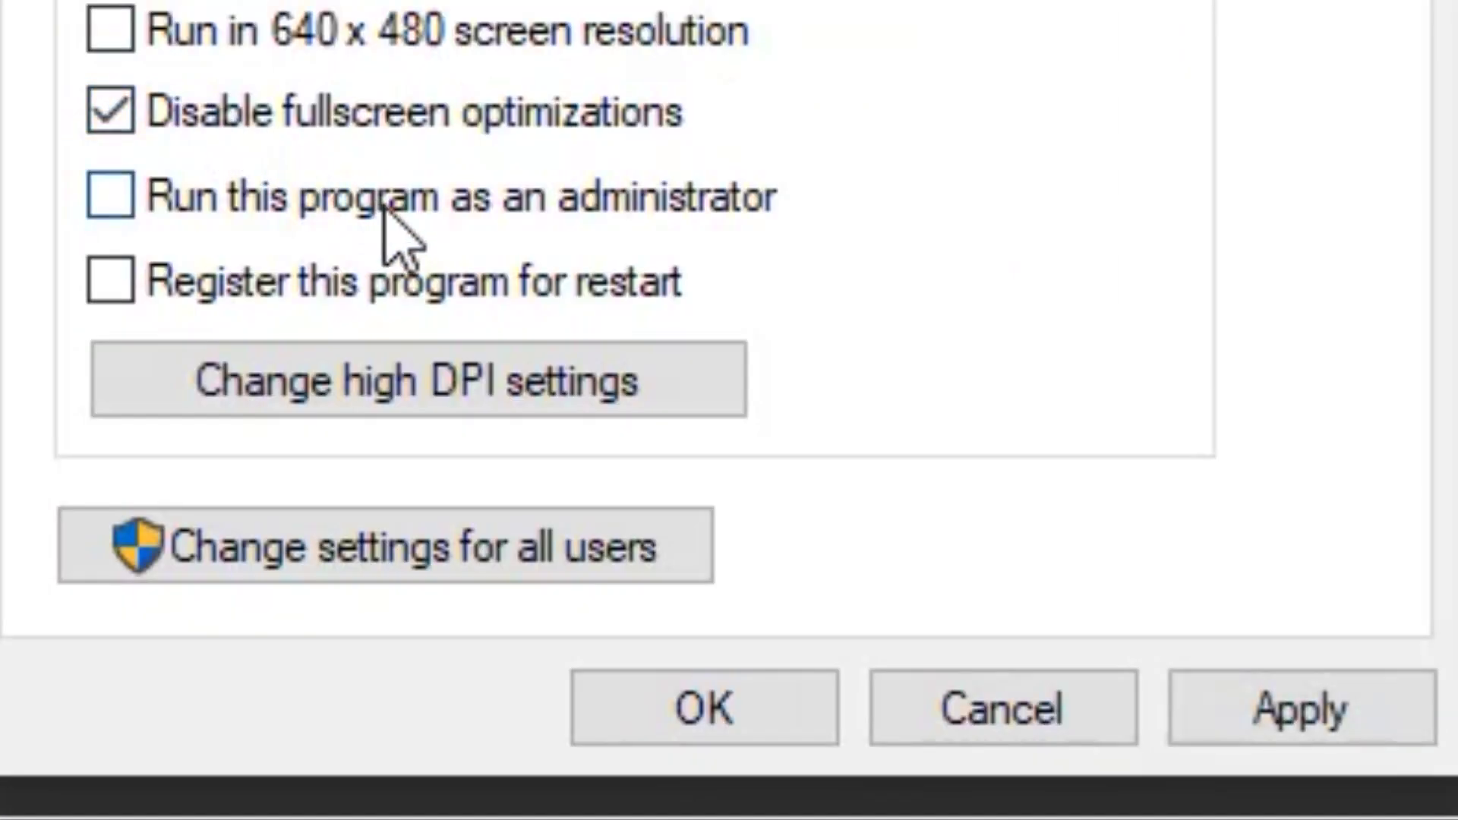
left_click(376, 204)
left_click(1291, 710)
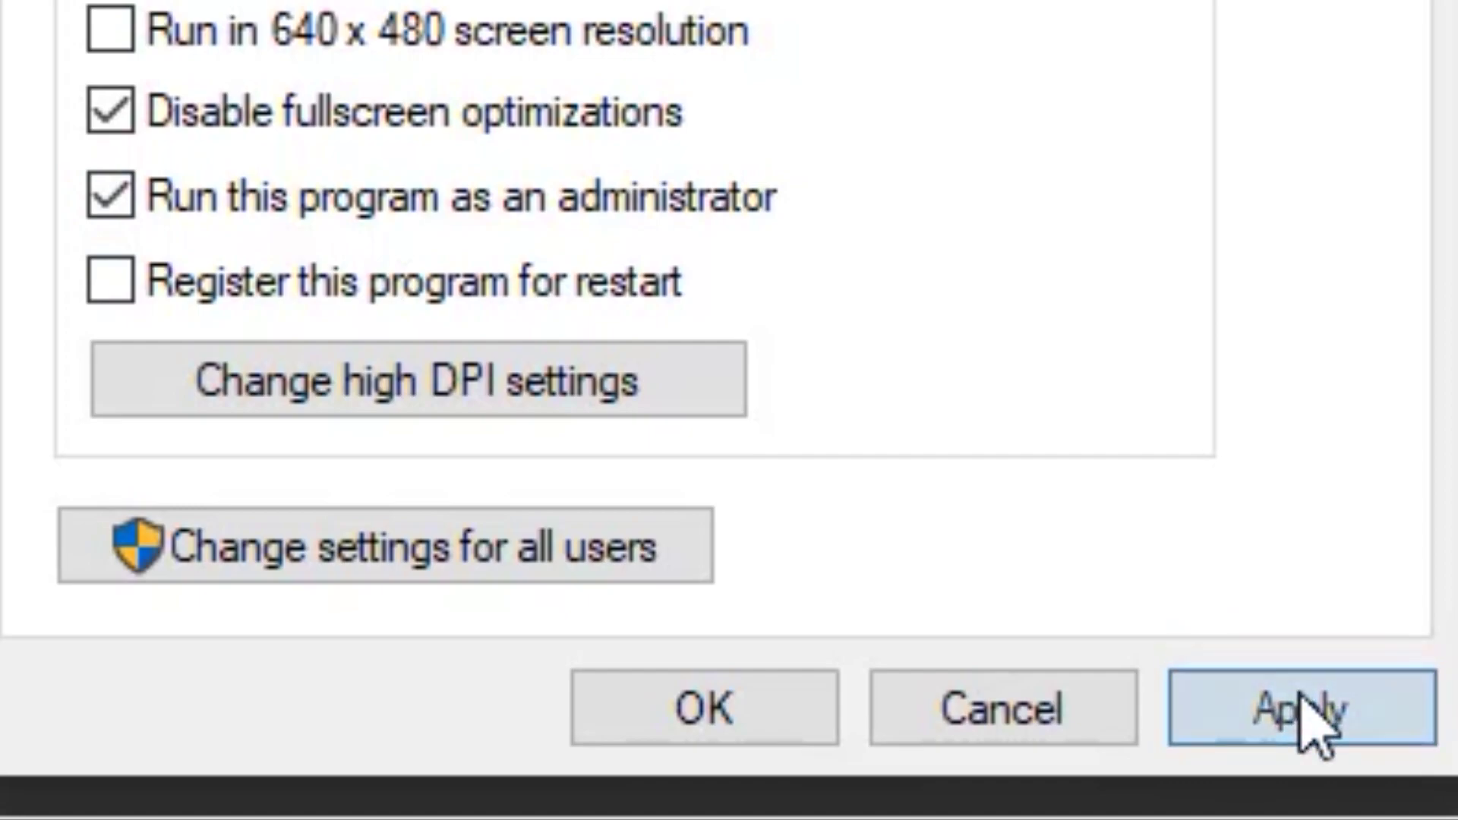
left_click(705, 708)
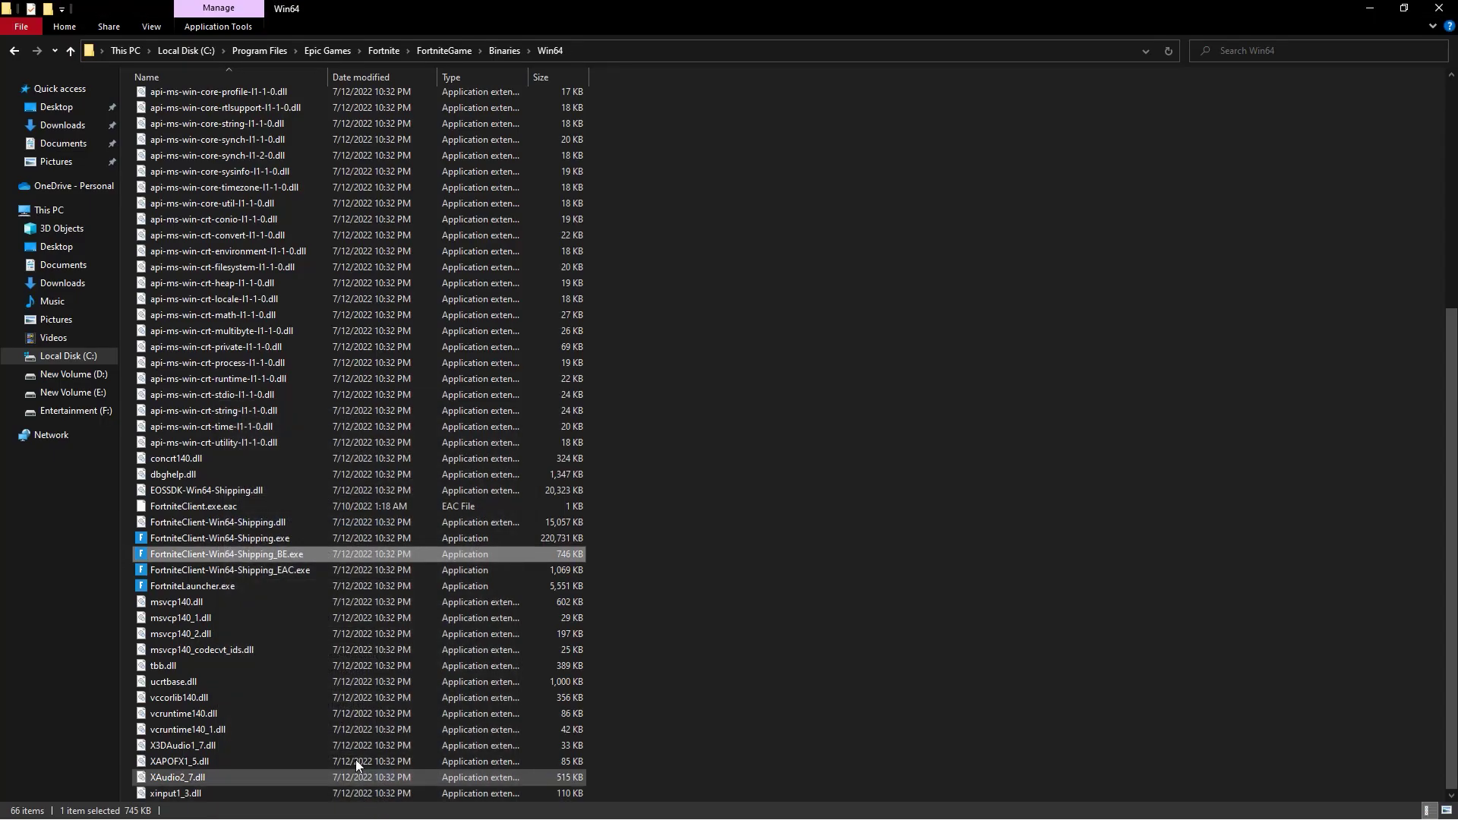
Apply the same two compatibility settings to FortniteClient-Win64-Shipping_EAC.exe.
right_click(248, 573)
left_click(228, 565)
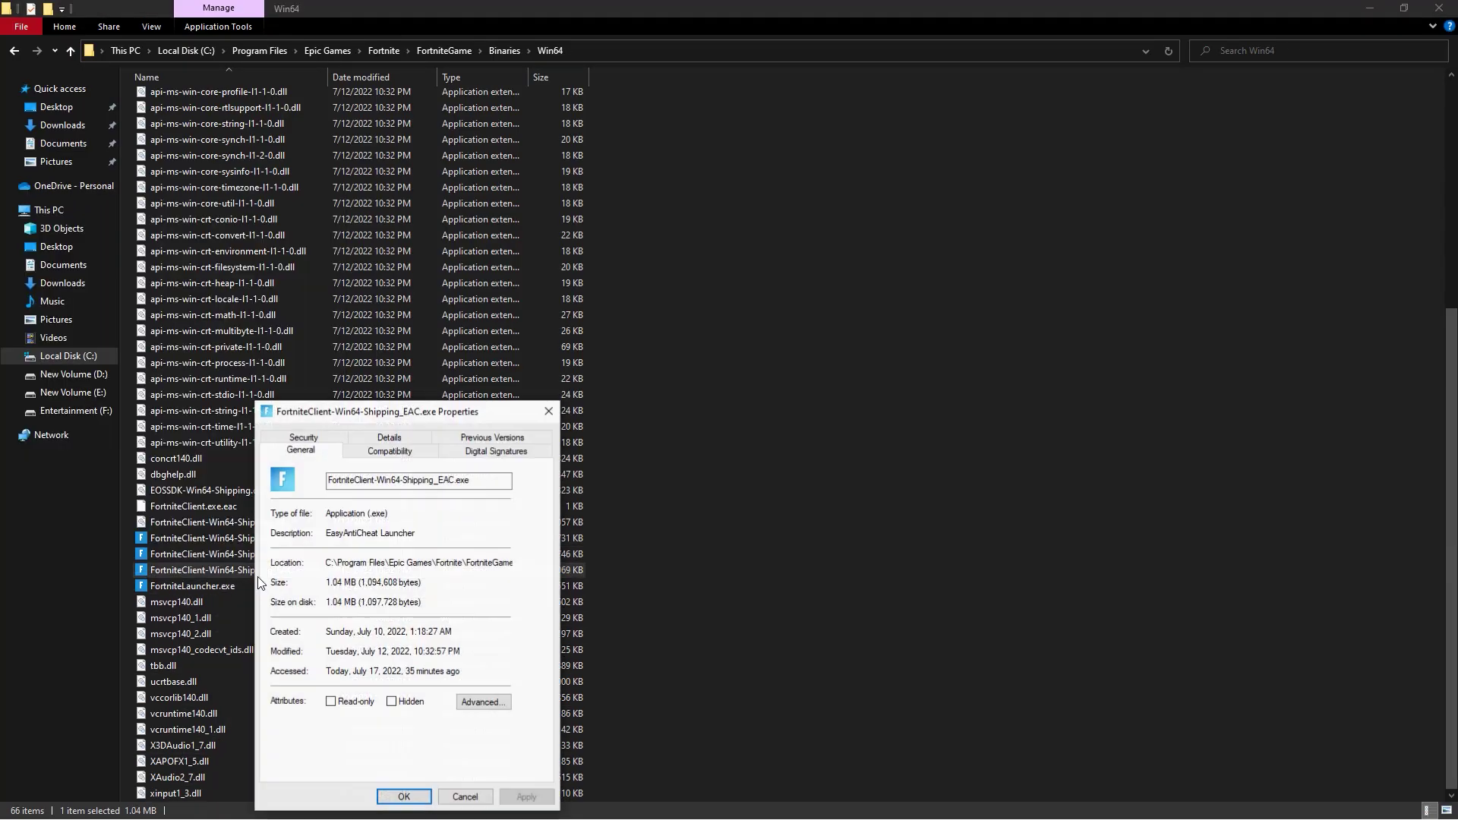
left_click(395, 451)
left_click(319, 675)
left_click(339, 692)
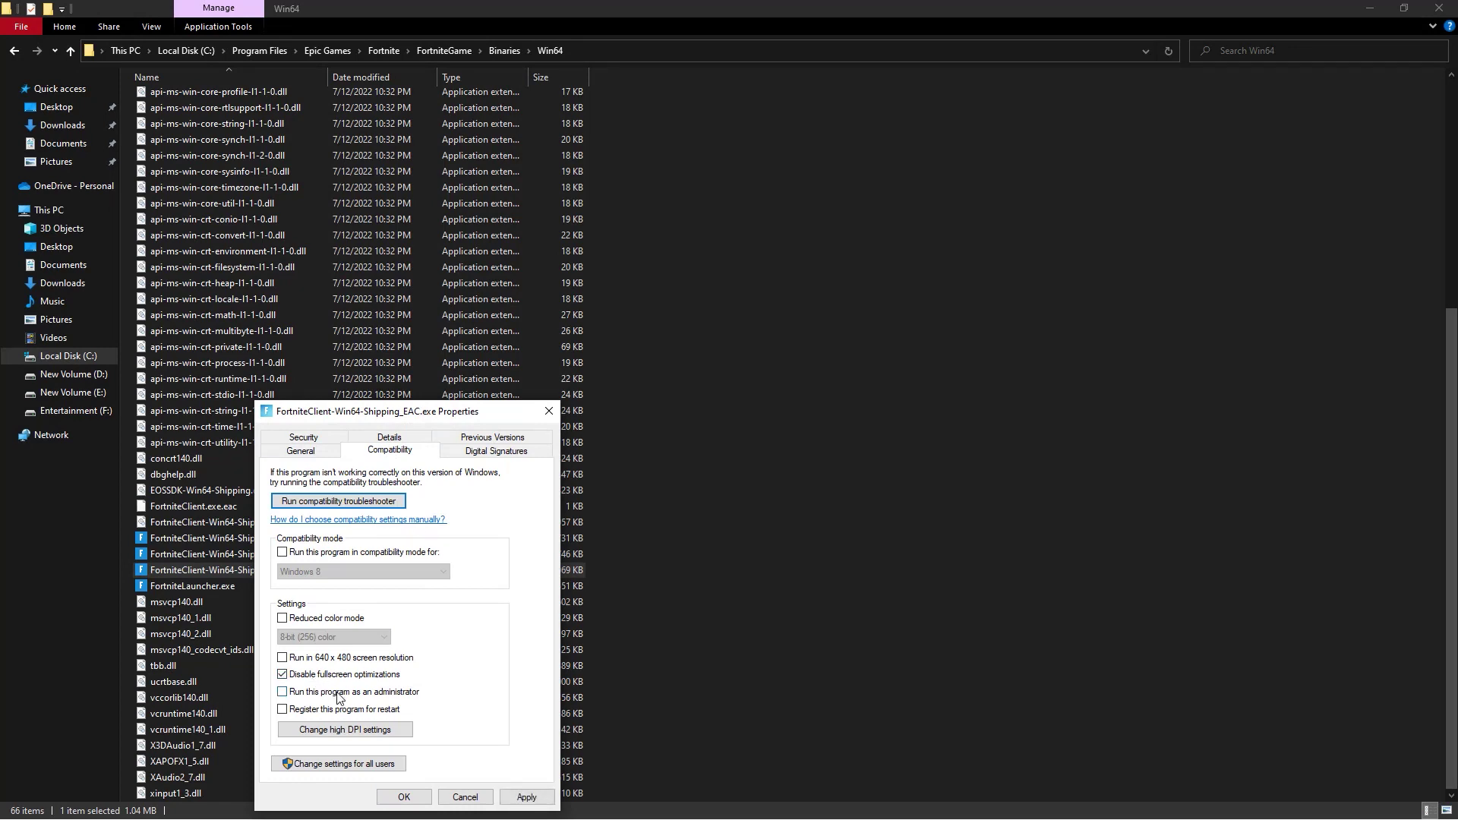
left_click(403, 797)
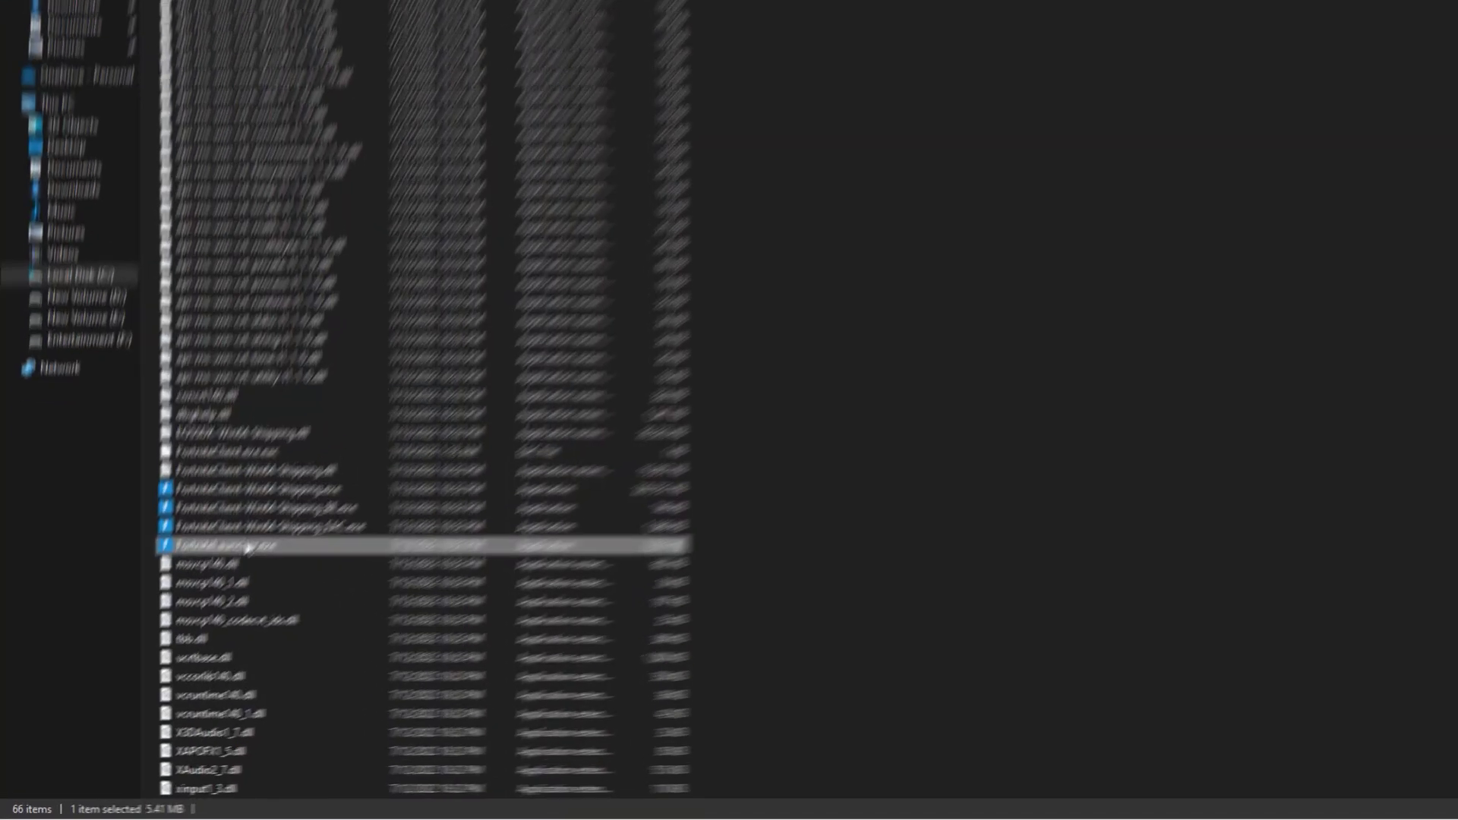
Tick Disable fullscreen optimizations and Run as administrator for FortniteLauncher.exe and apply.
right_click(210, 580)
left_click(264, 488)
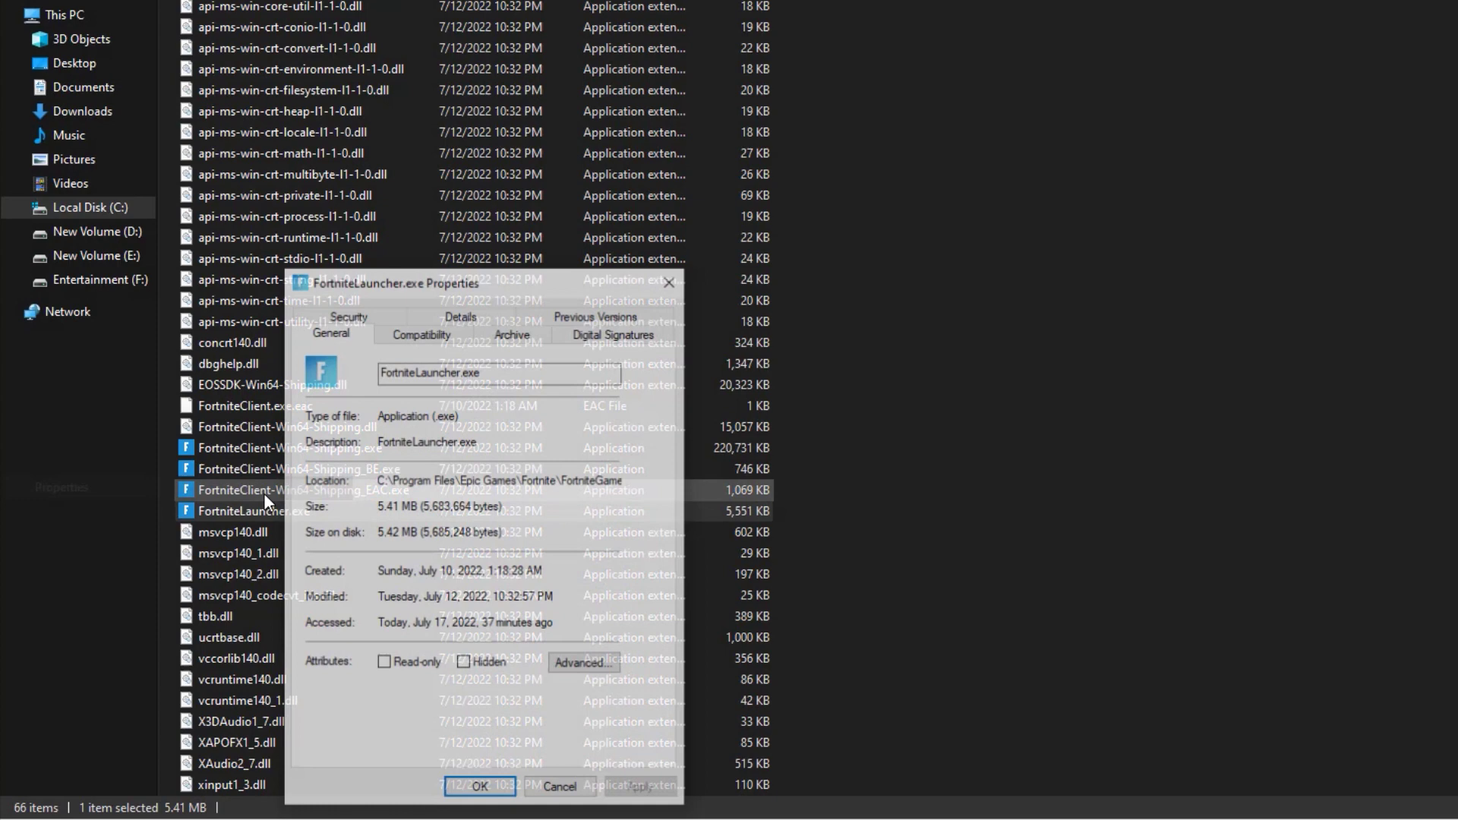
left_click(425, 341)
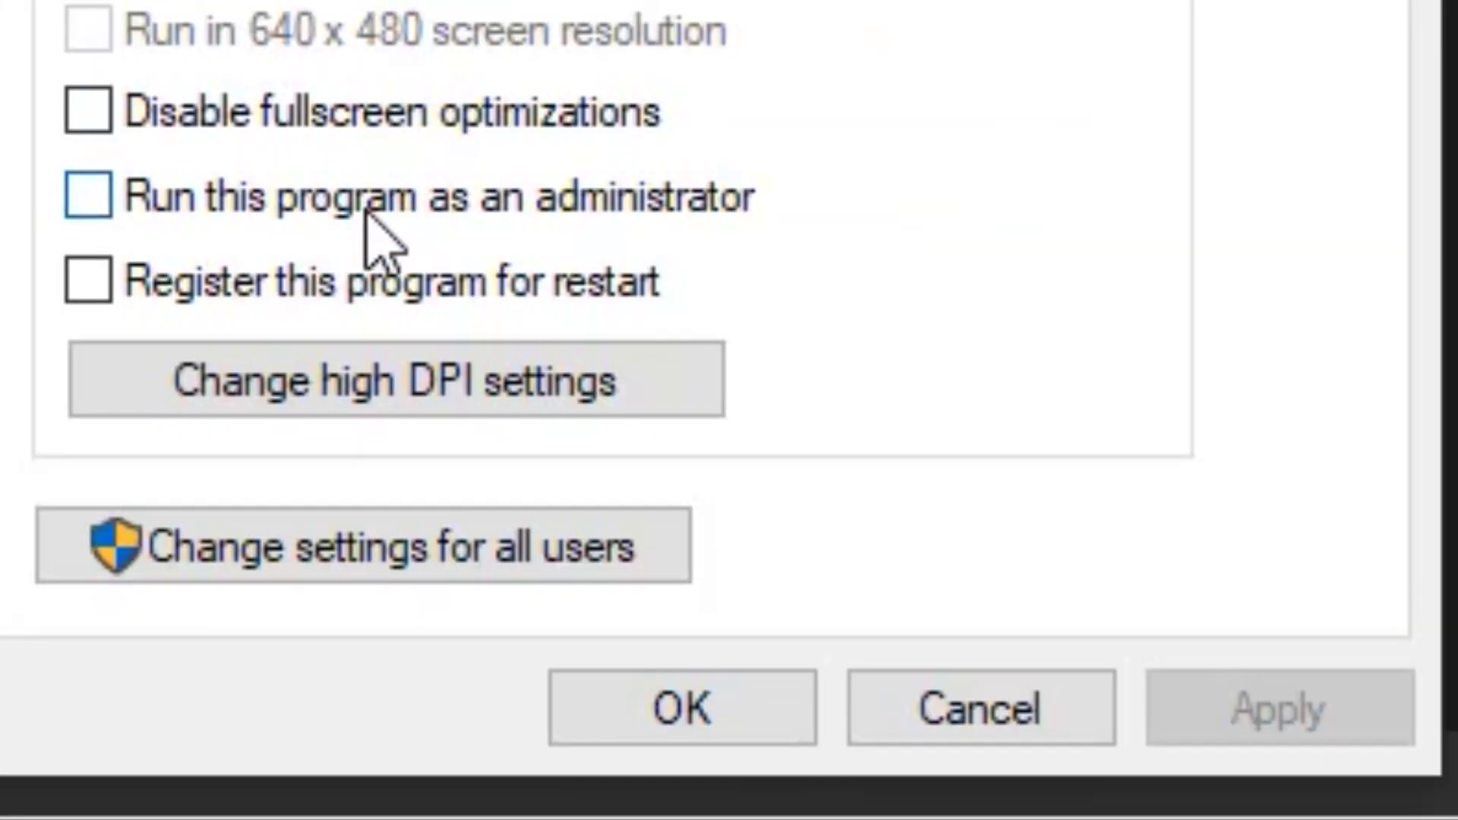
left_click(273, 123)
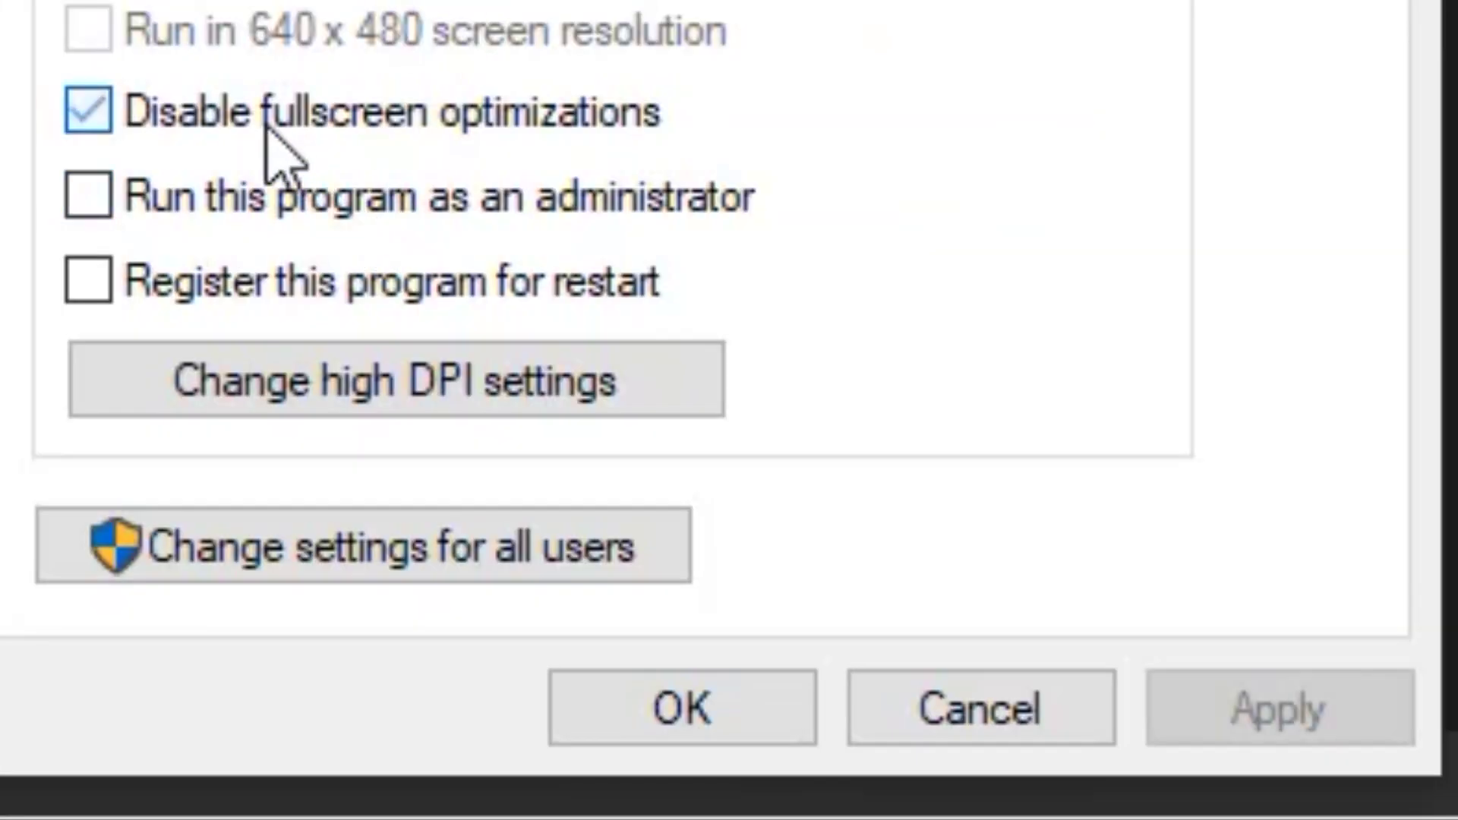
left_click(405, 205)
left_click(1257, 726)
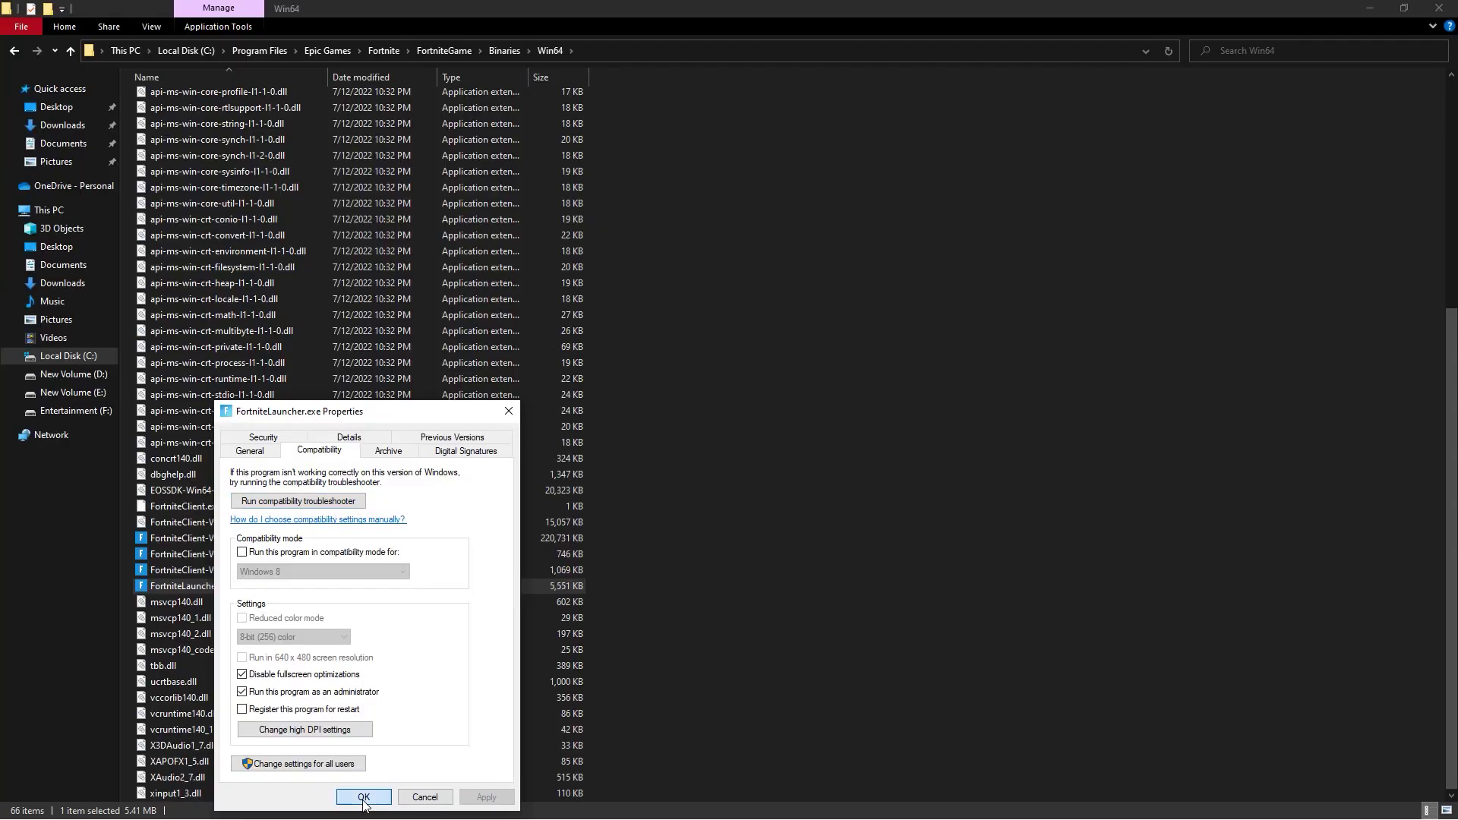
left_click(682, 708)
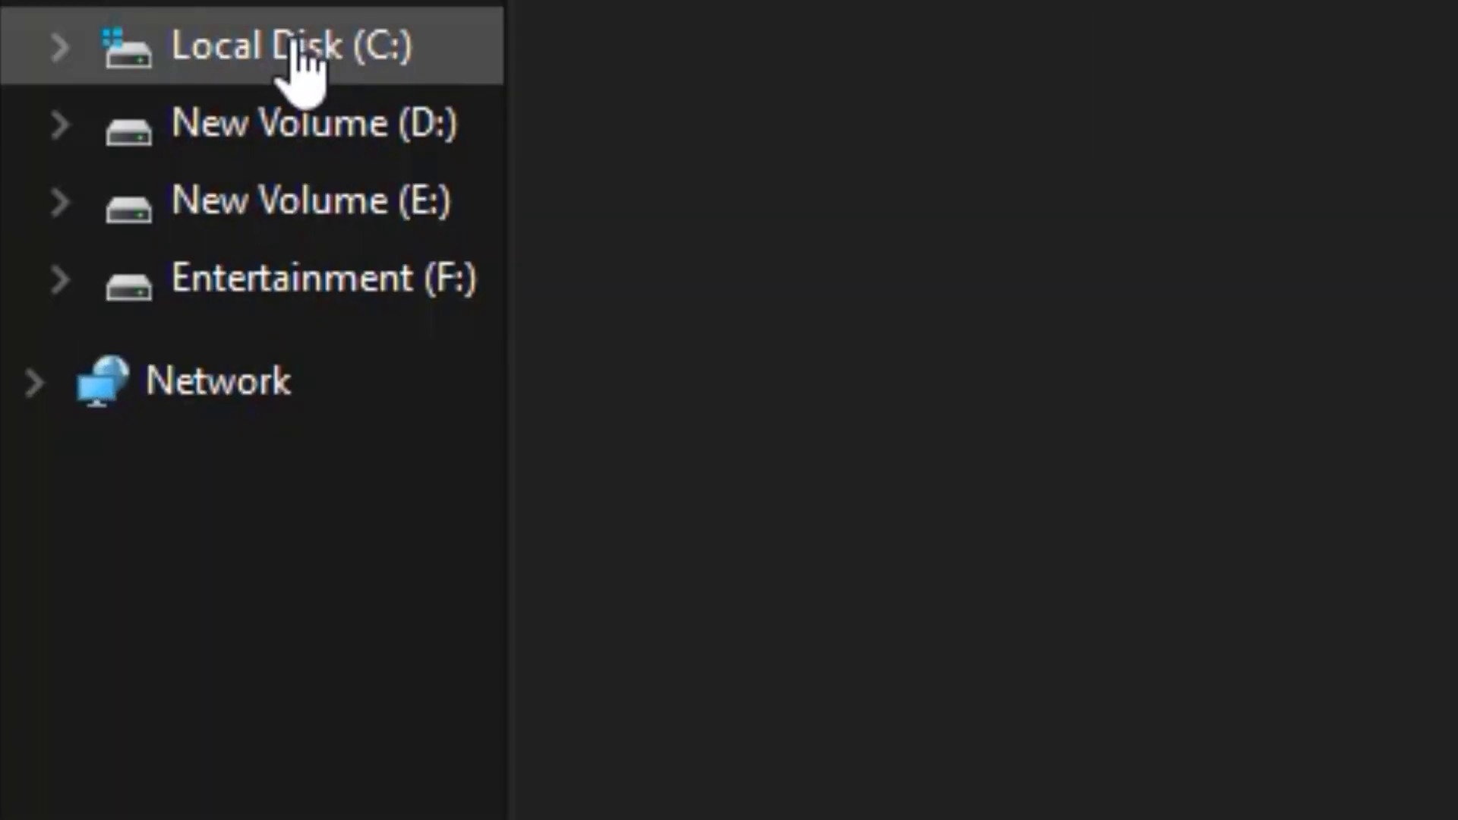
Browse to C:\Program Files (x86)\Epic Games\Launcher\Engine\Binaries\Win64.
left_click(293, 55)
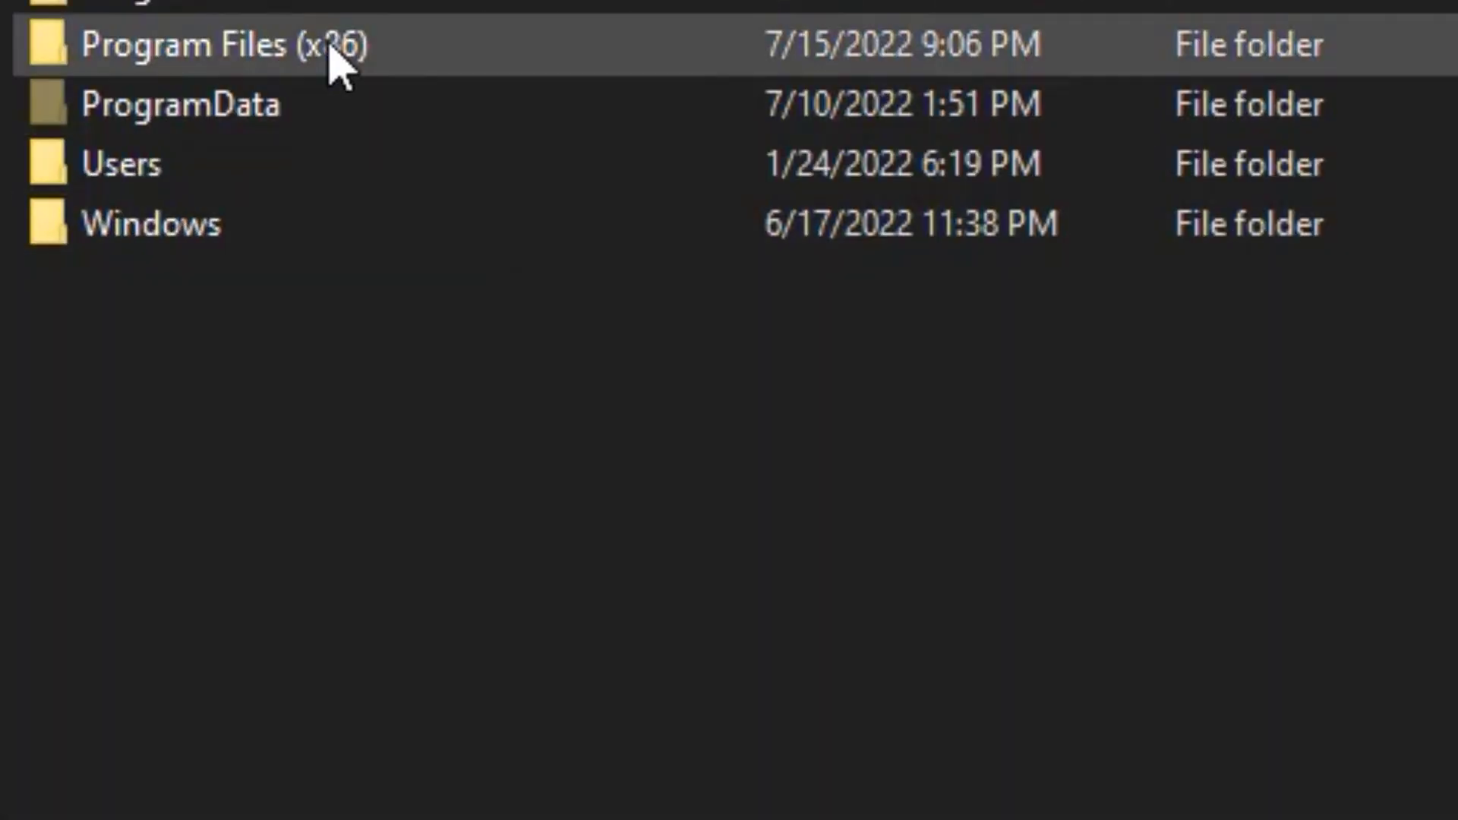
double_click(182, 59)
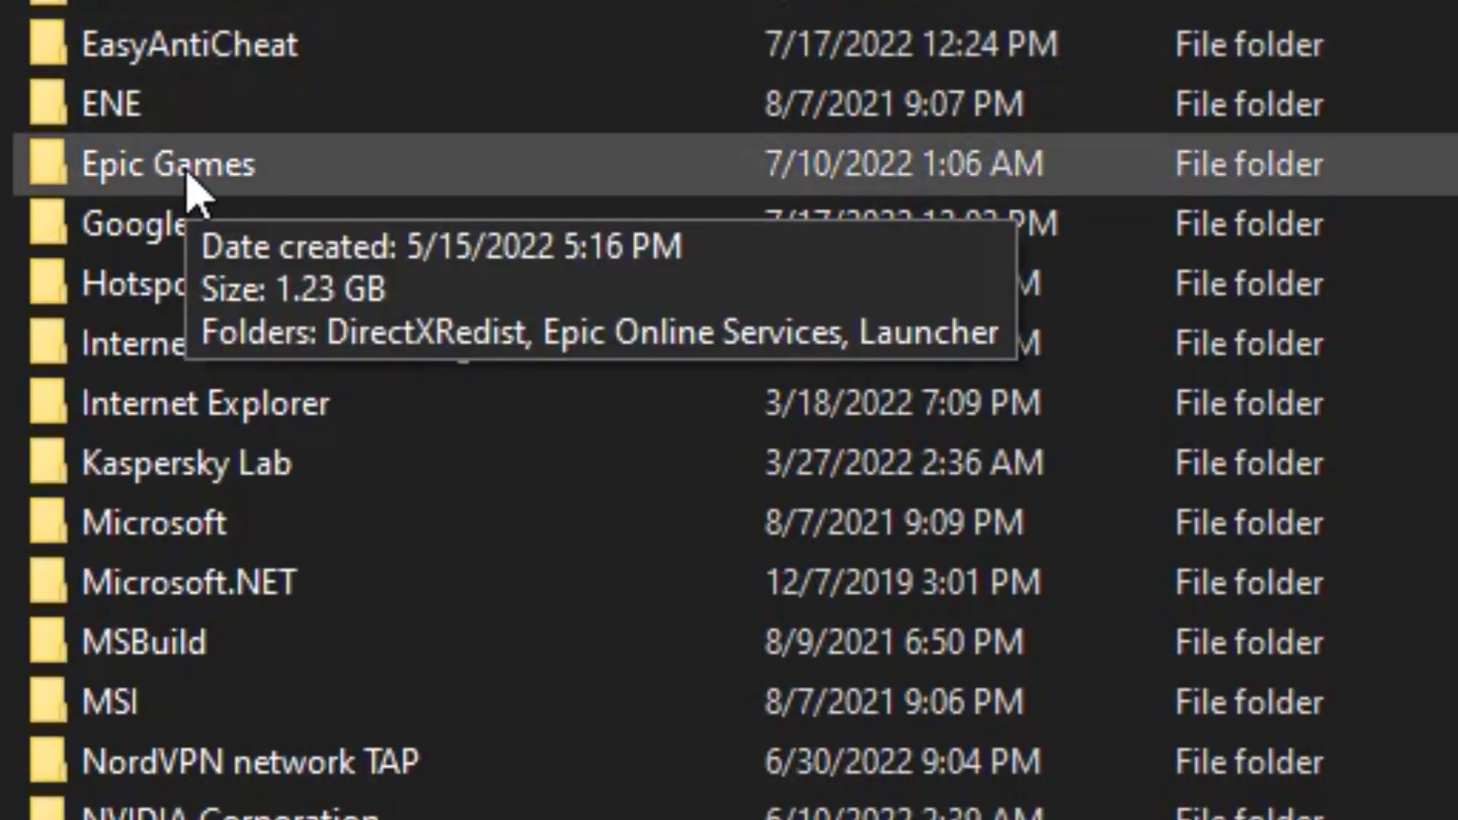
double_click(189, 176)
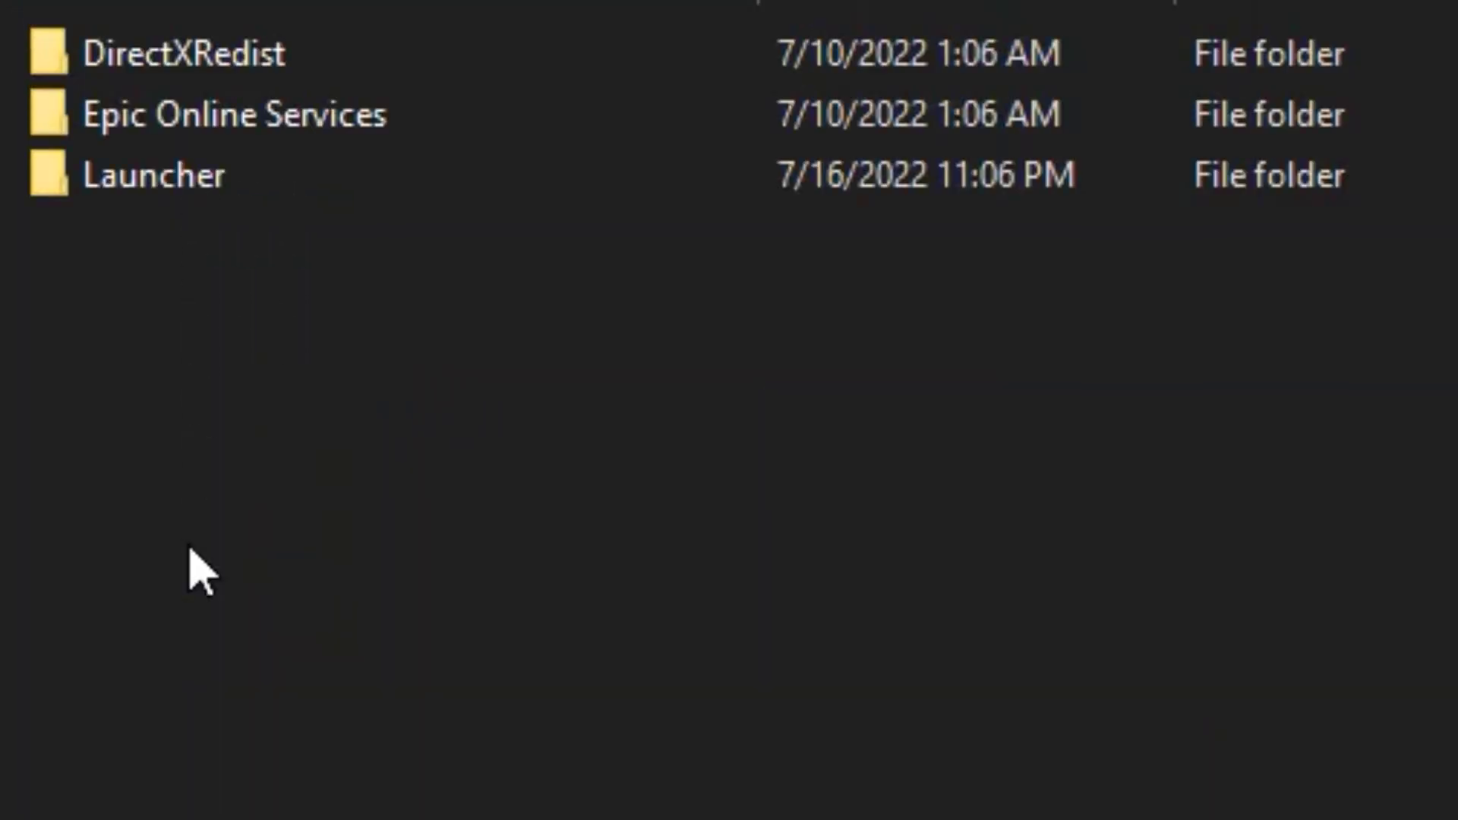
double_click(182, 177)
double_click(152, 78)
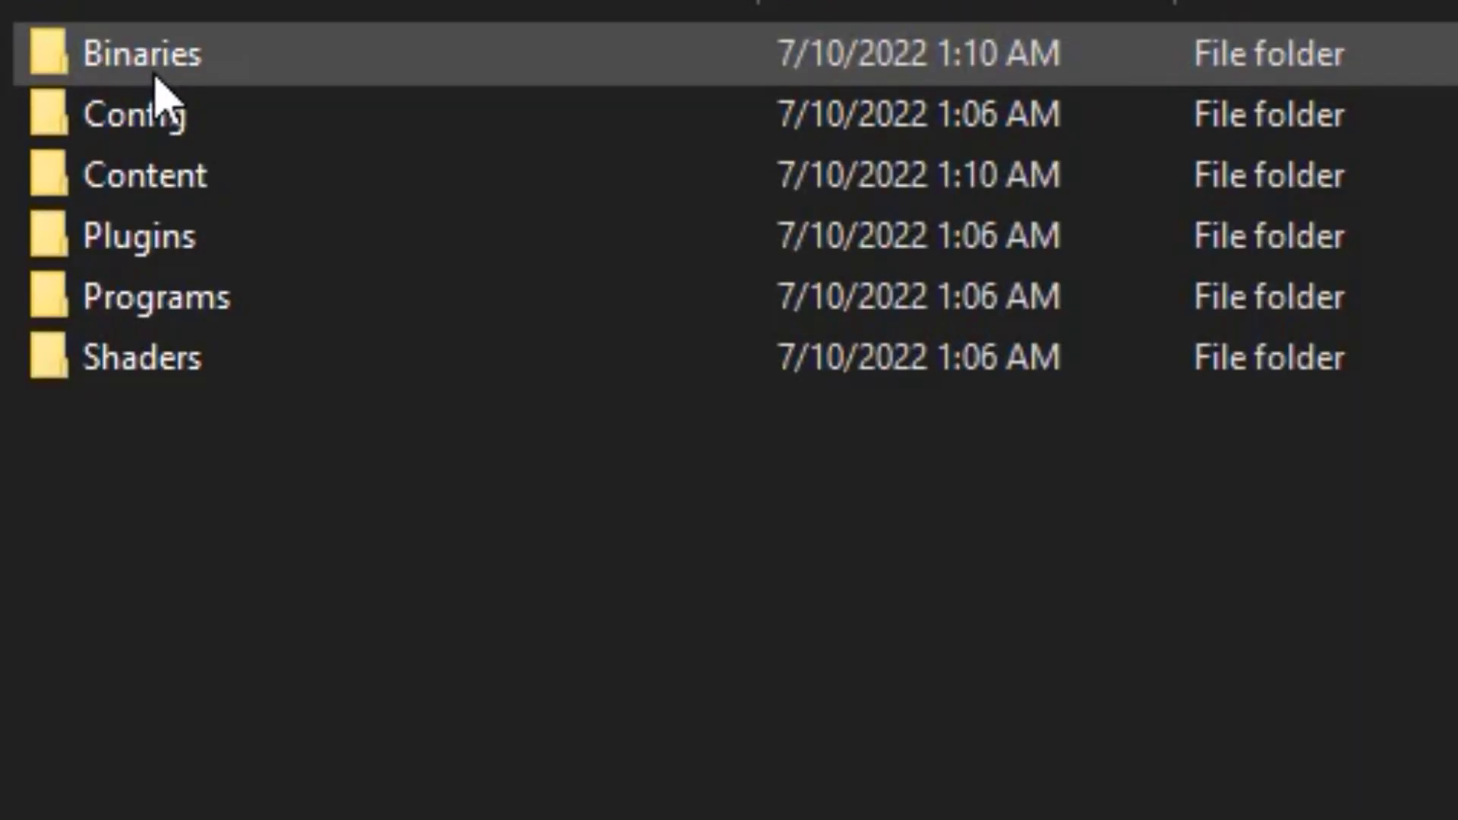
double_click(156, 76)
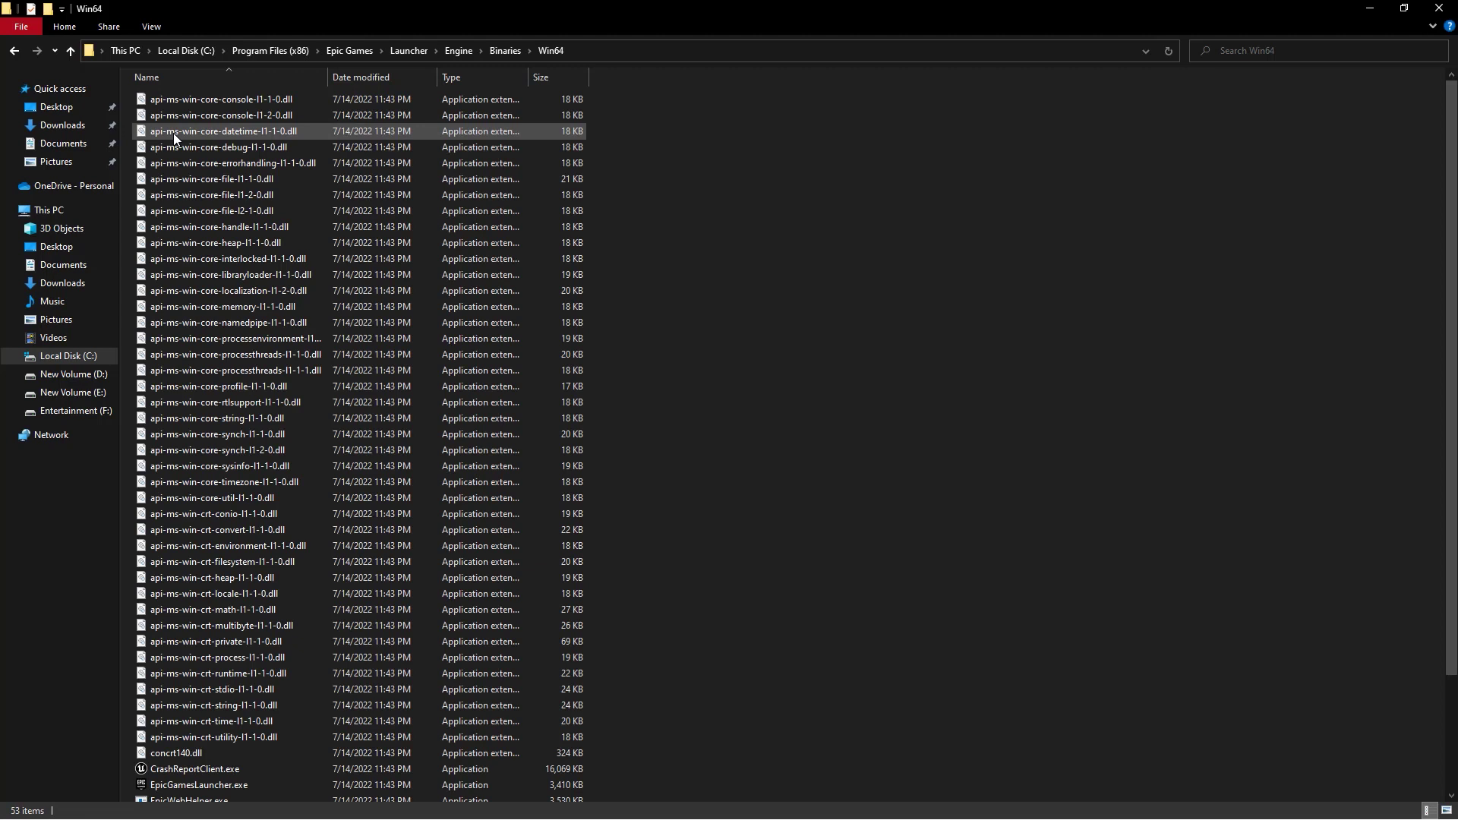
Turn on 'Run this program as an administrator' for EpicGamesLauncher.exe and apply.
scroll(532, 199, "down", 3)
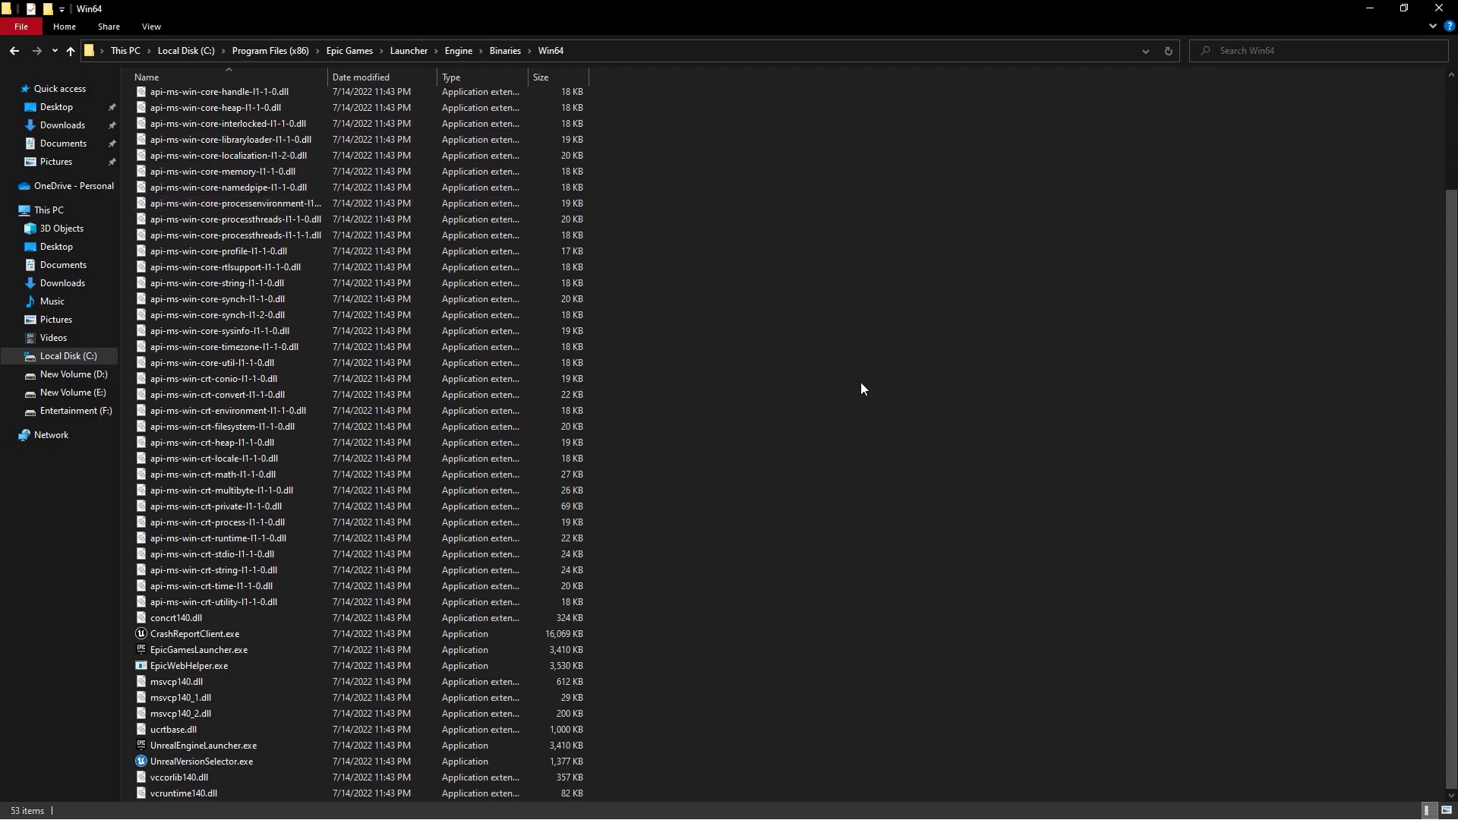
left_click(175, 649)
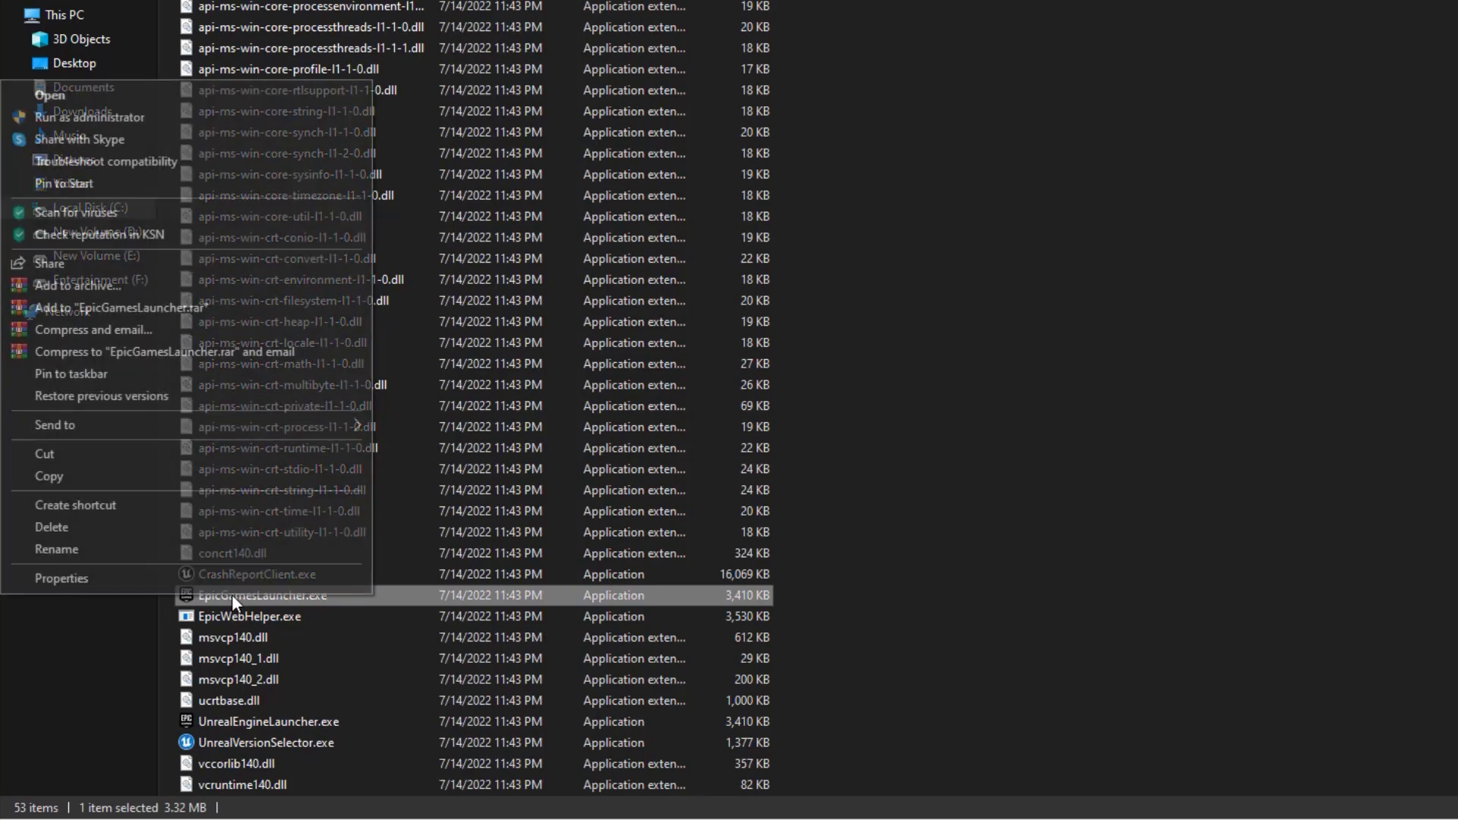
left_click(213, 582)
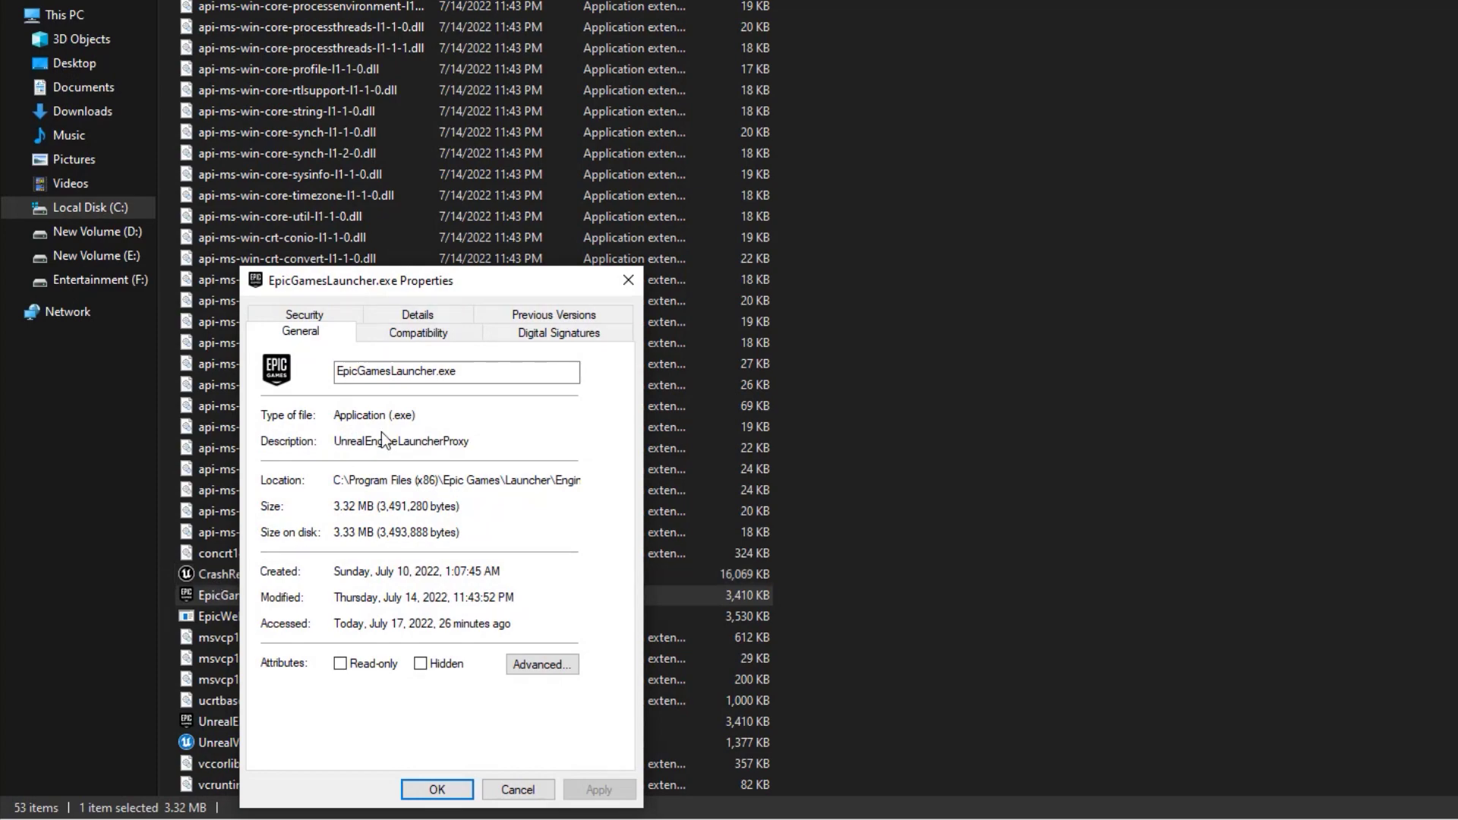
left_click(422, 334)
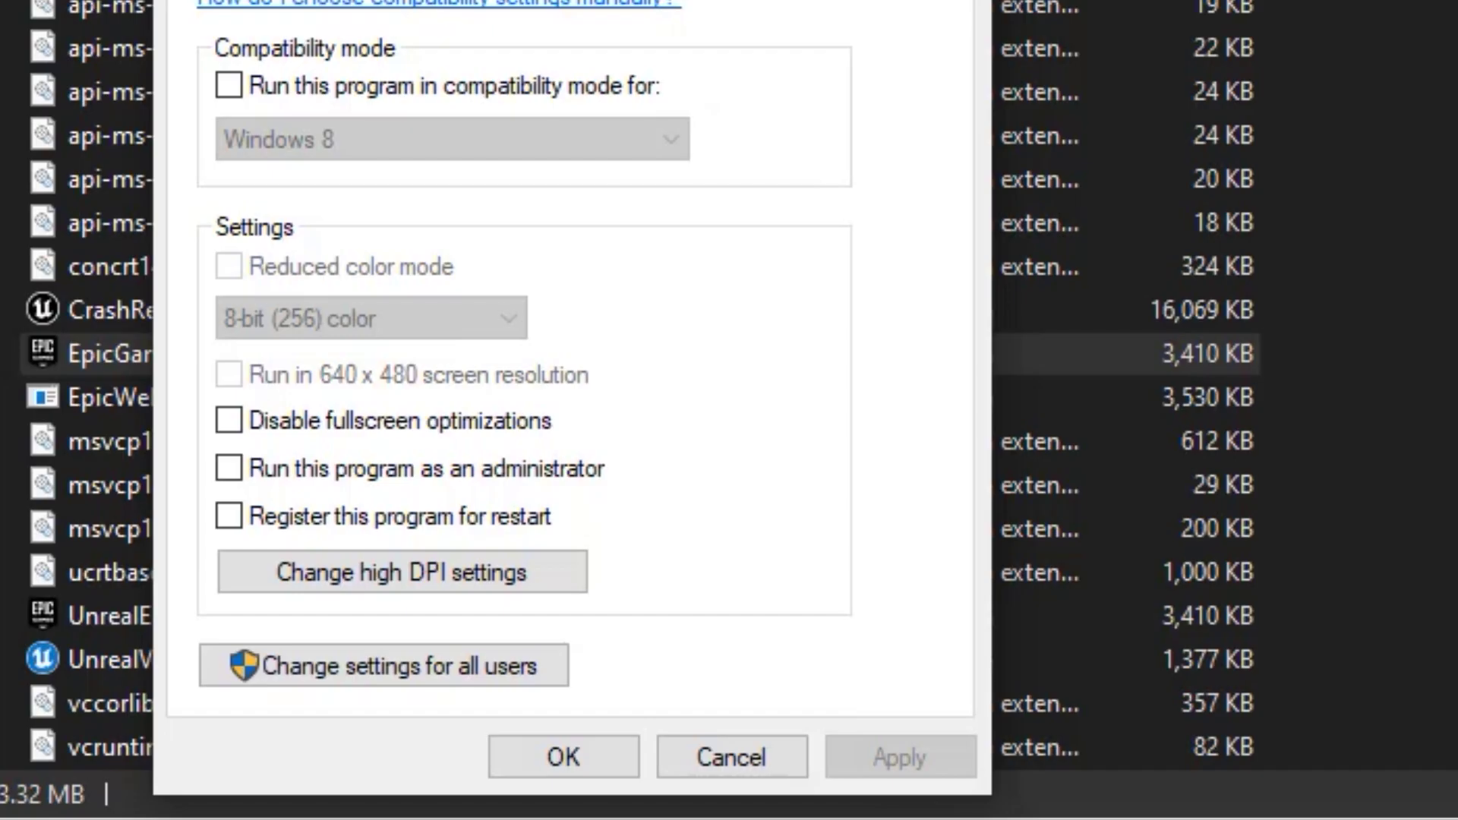
left_click(281, 467)
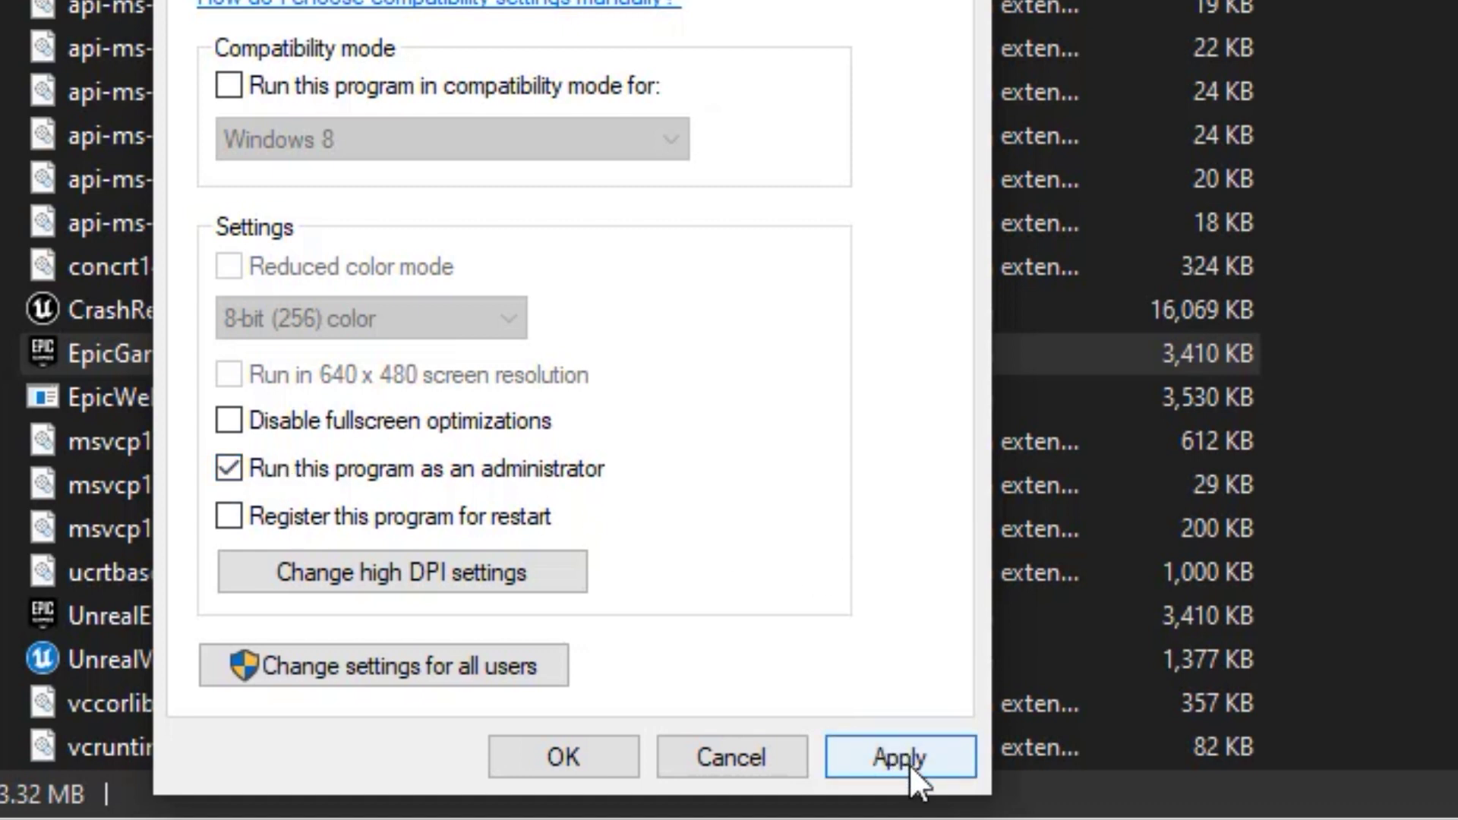
left_click(884, 770)
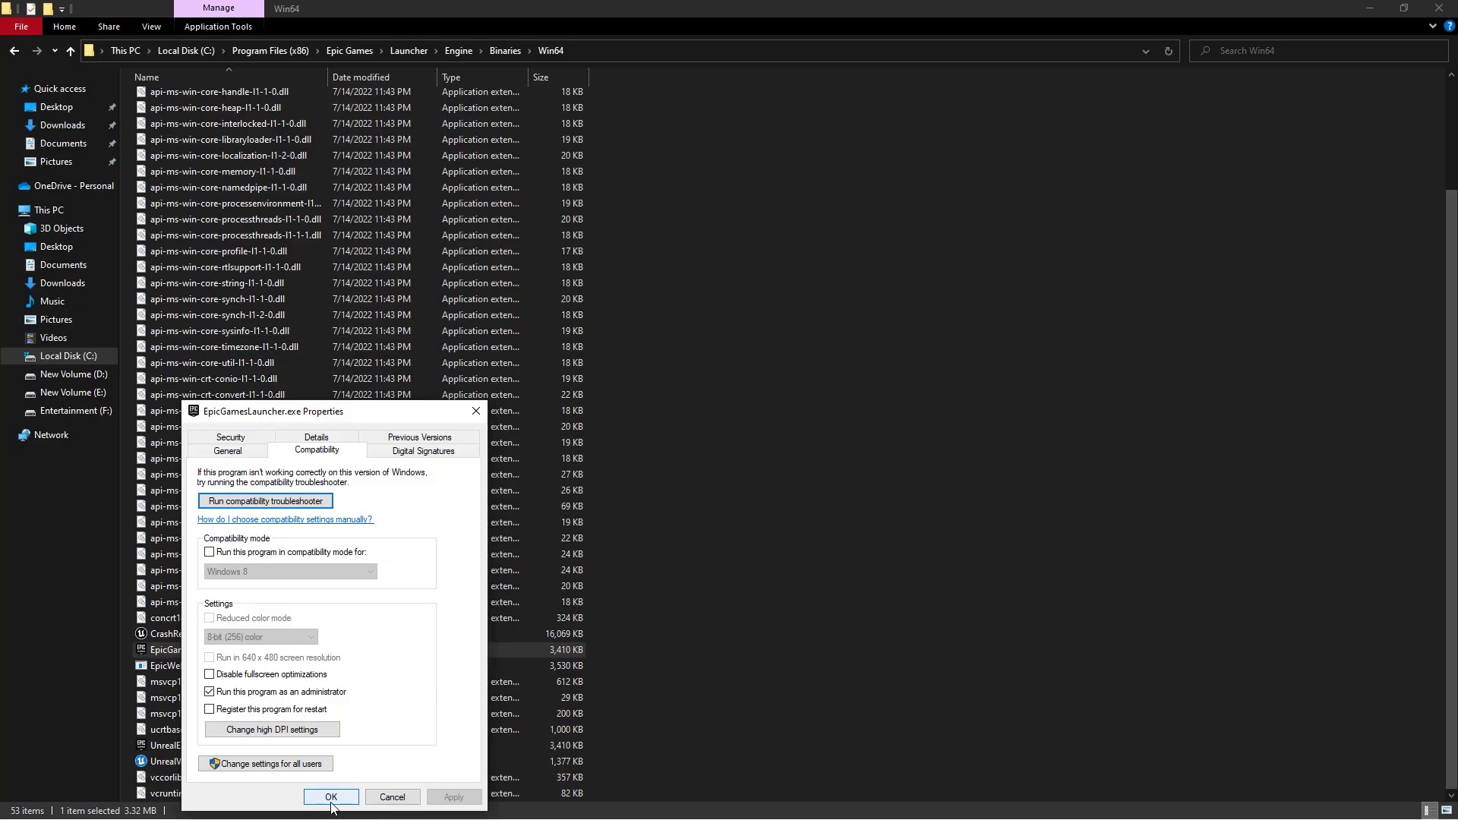
left_click(563, 768)
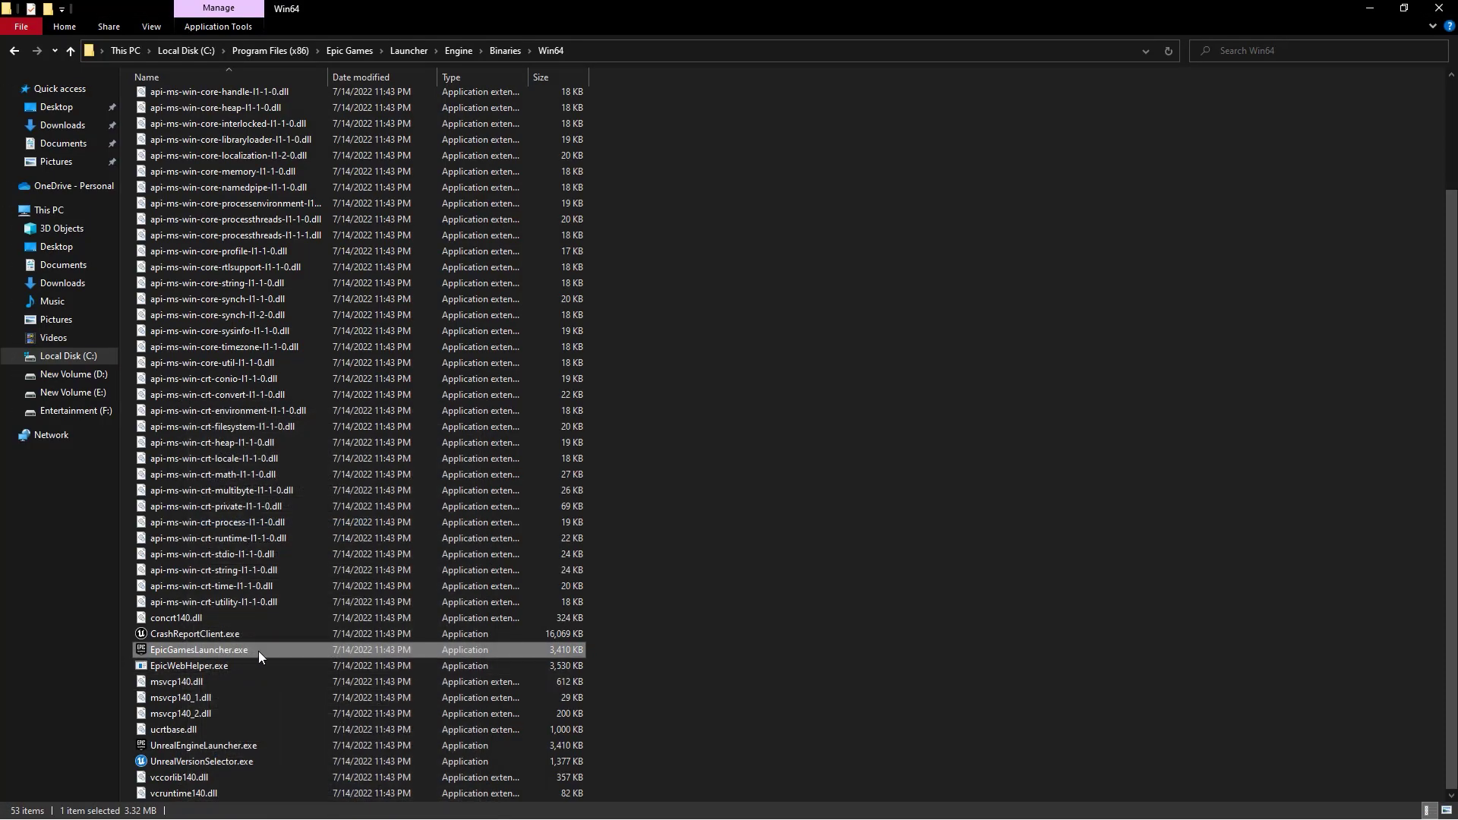
Close File Explorer and restart the PC from the Start menu's power options.
left_click(1440, 9)
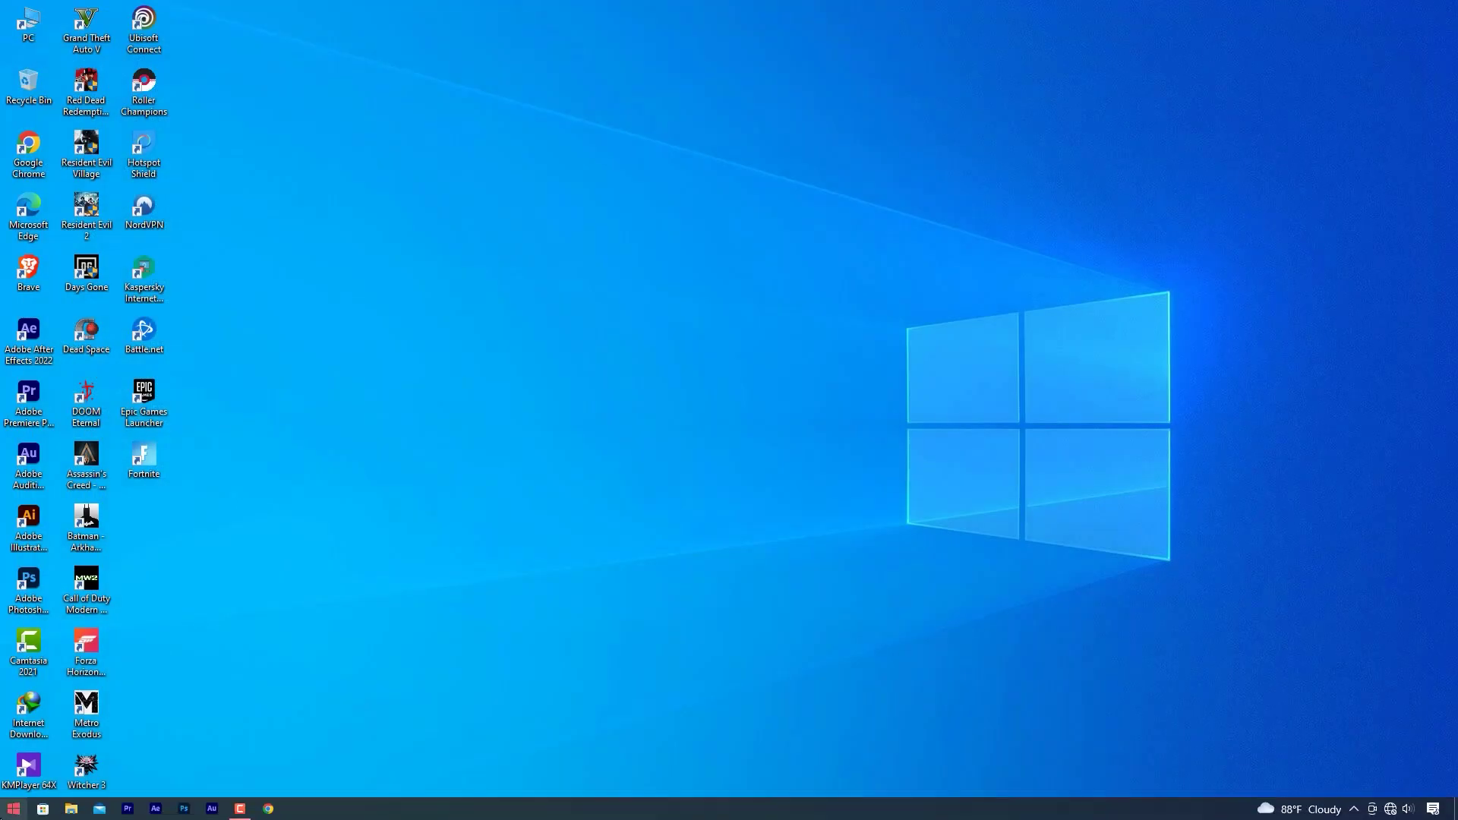
left_click(13, 808)
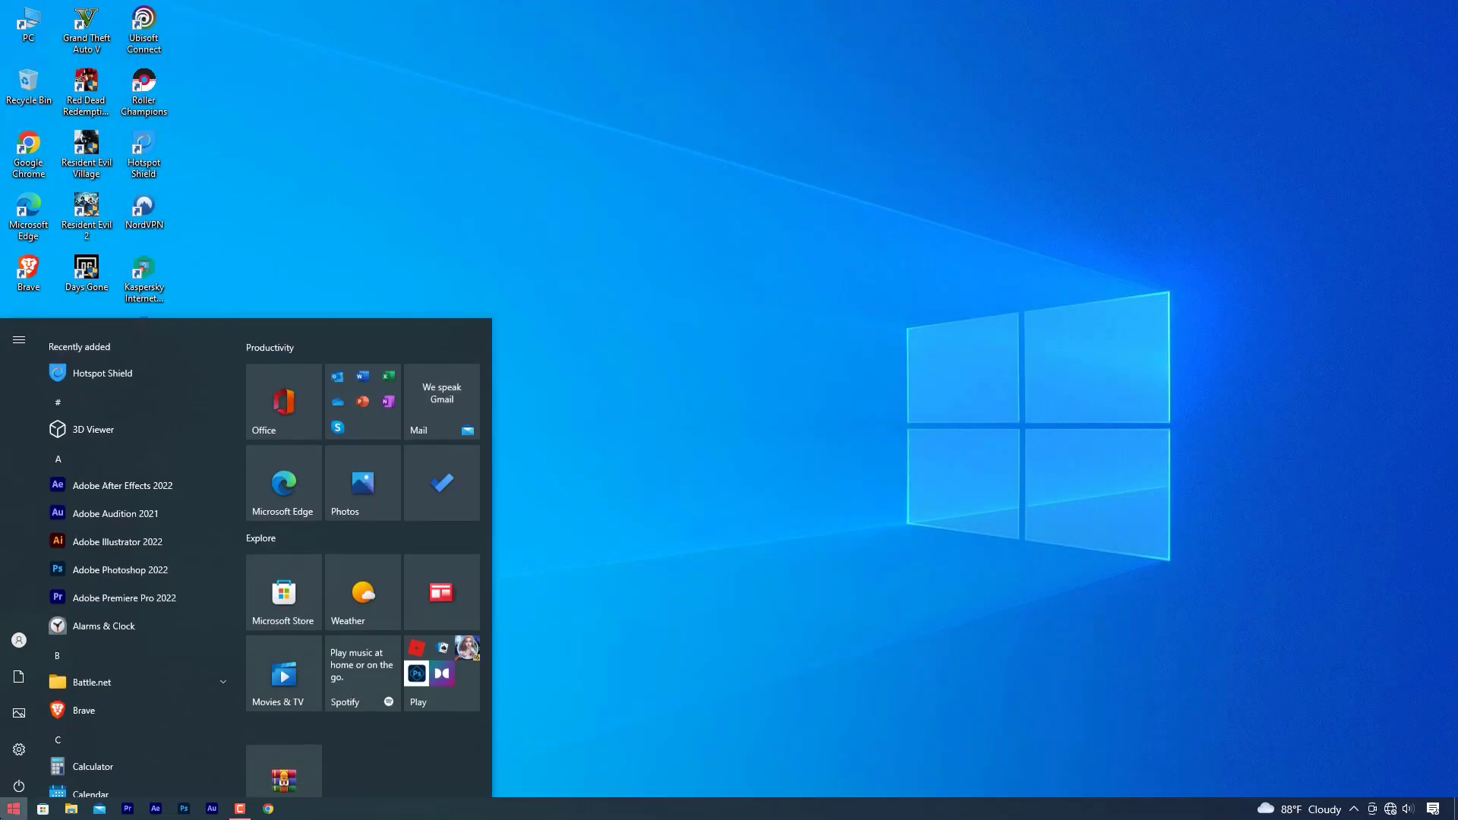
left_click(16, 790)
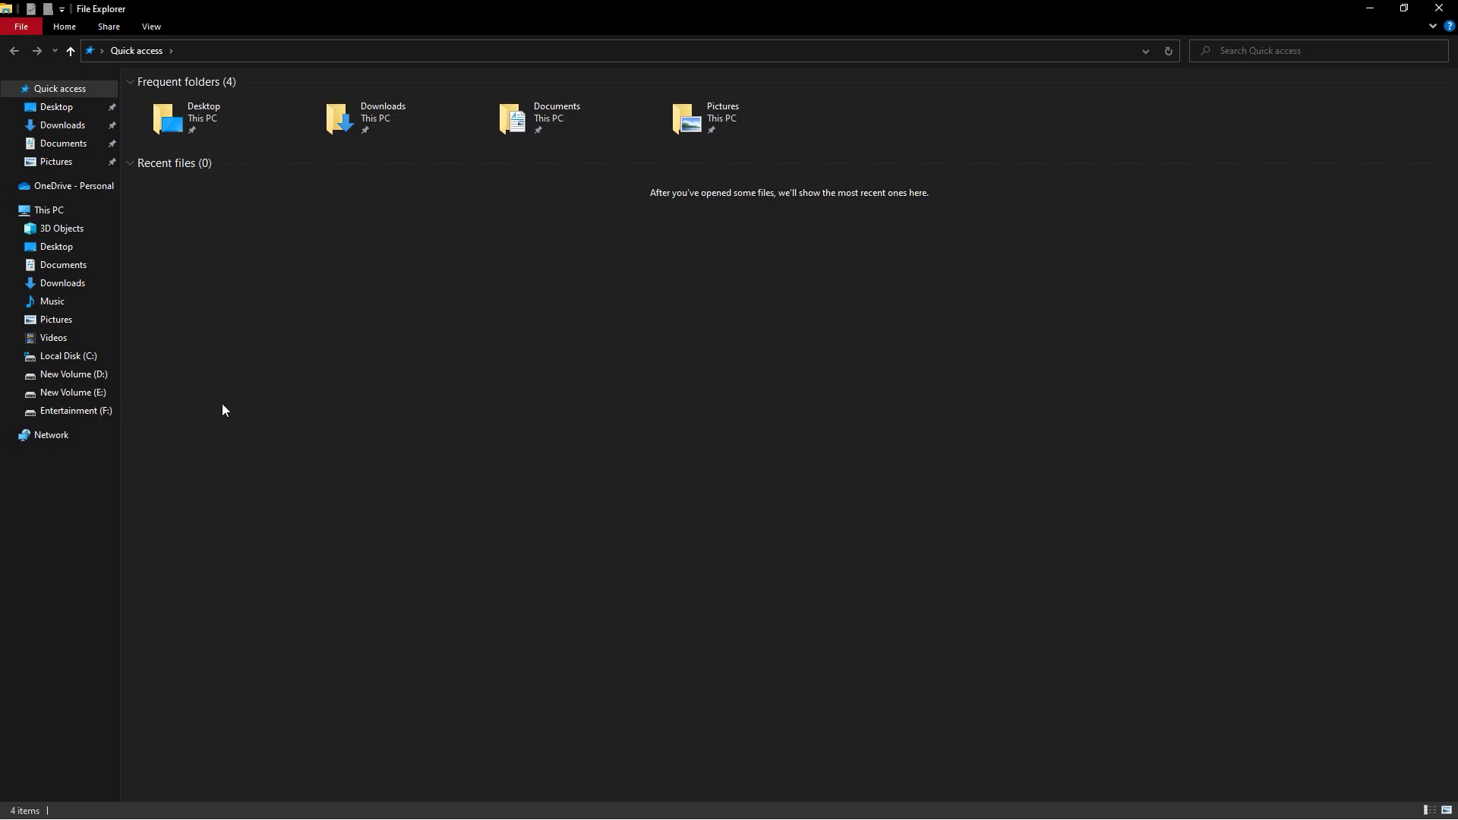
Return to C:\Program Files\Epic Games\Fortnite\FortniteGame\Binaries\Win64 after the reboot.
left_click(63, 357)
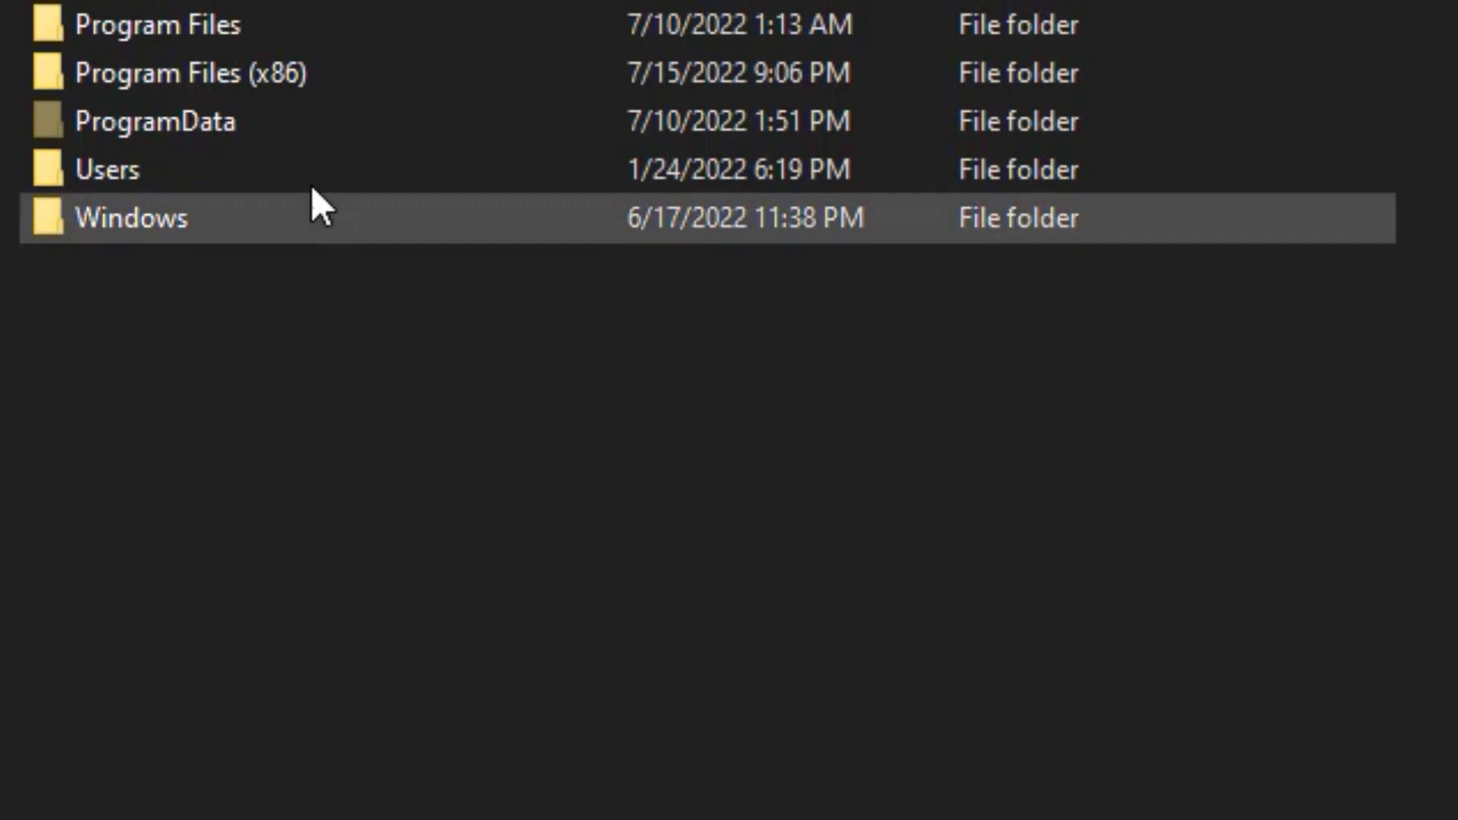
double_click(188, 38)
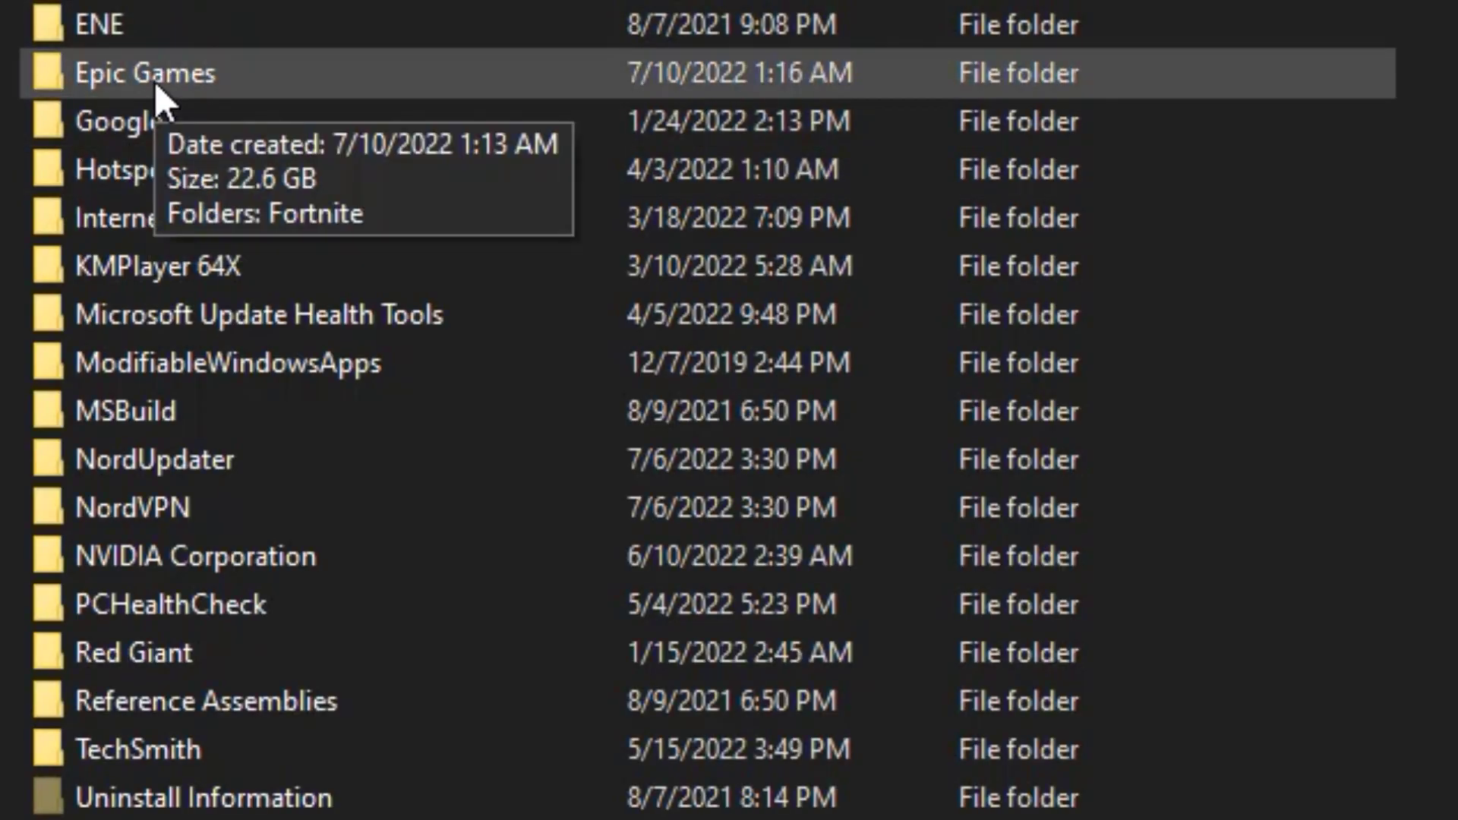
double_click(155, 82)
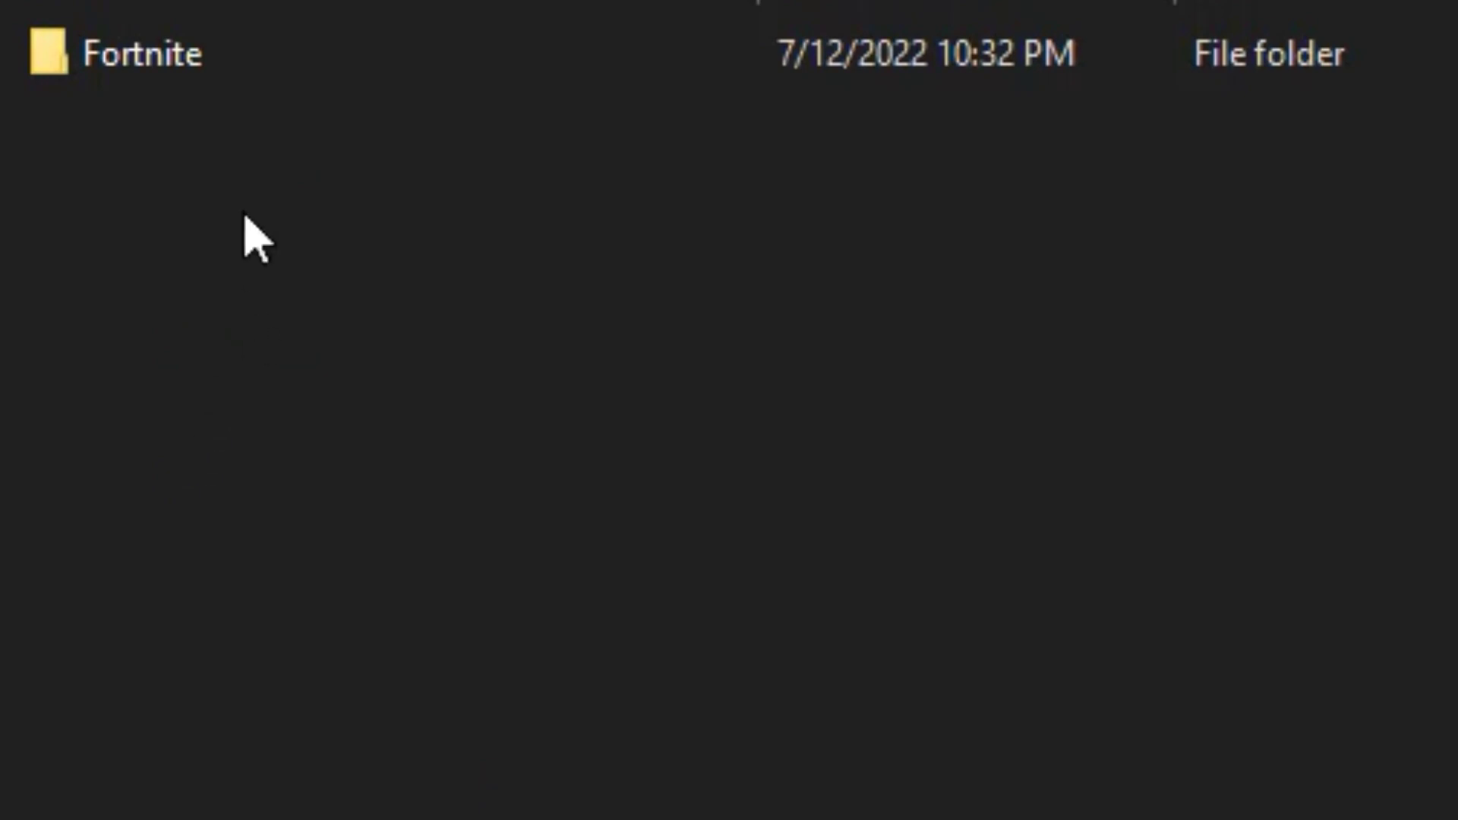
left_click(171, 58)
double_click(172, 59)
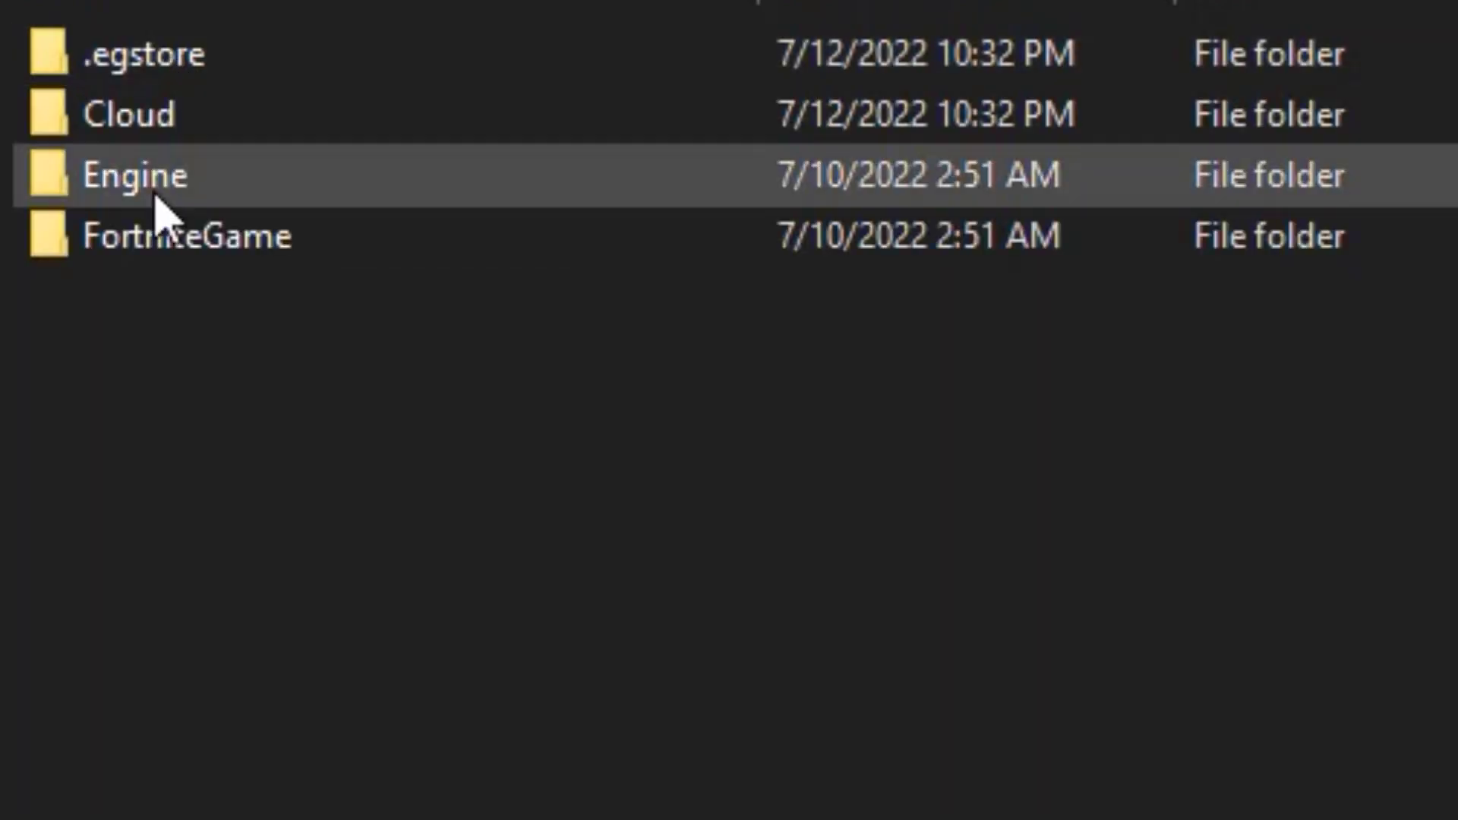
left_click(192, 247)
double_click(192, 247)
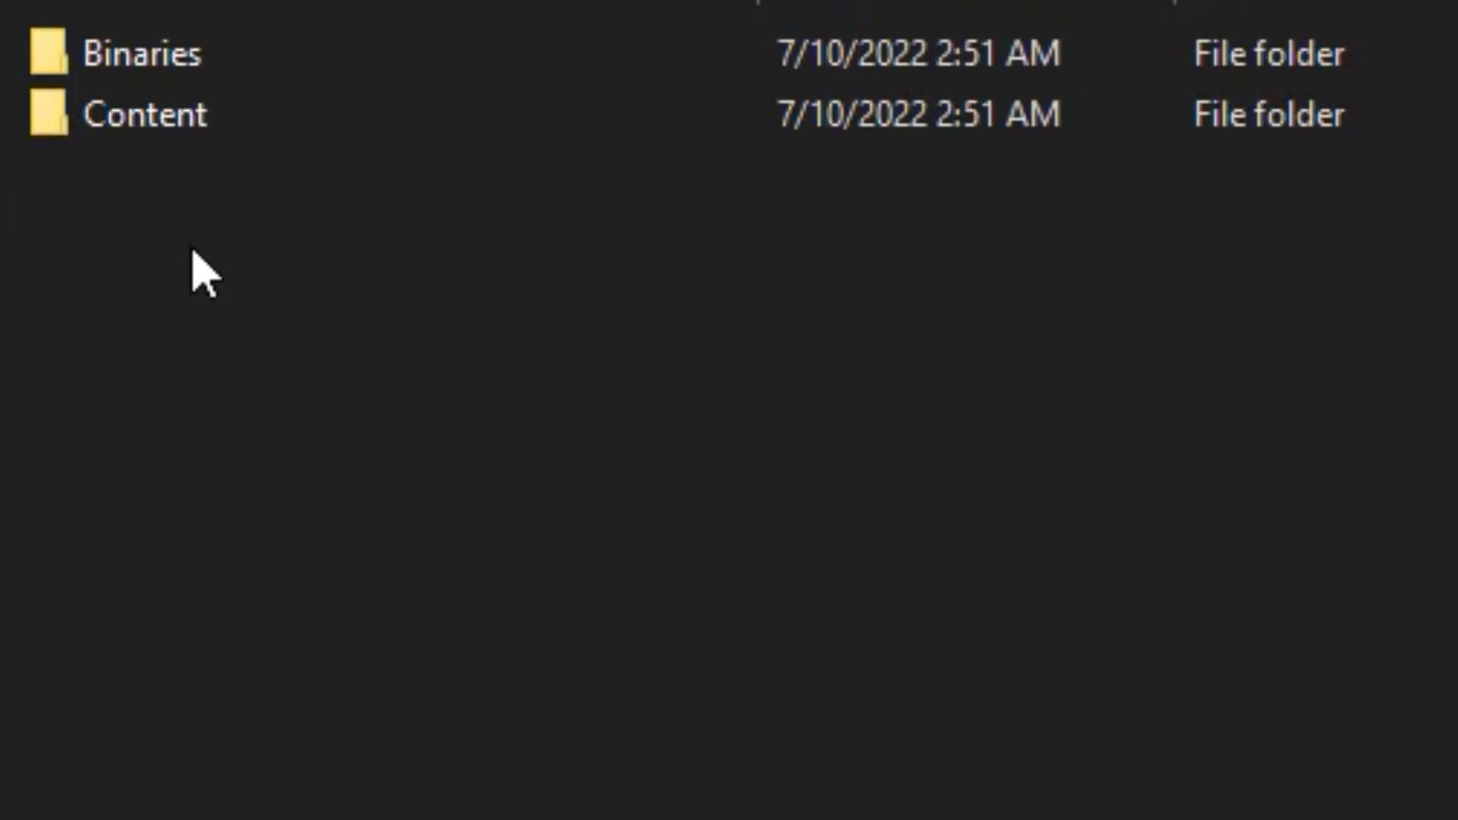
left_click(161, 70)
double_click(161, 70)
mouse_move(154, 84)
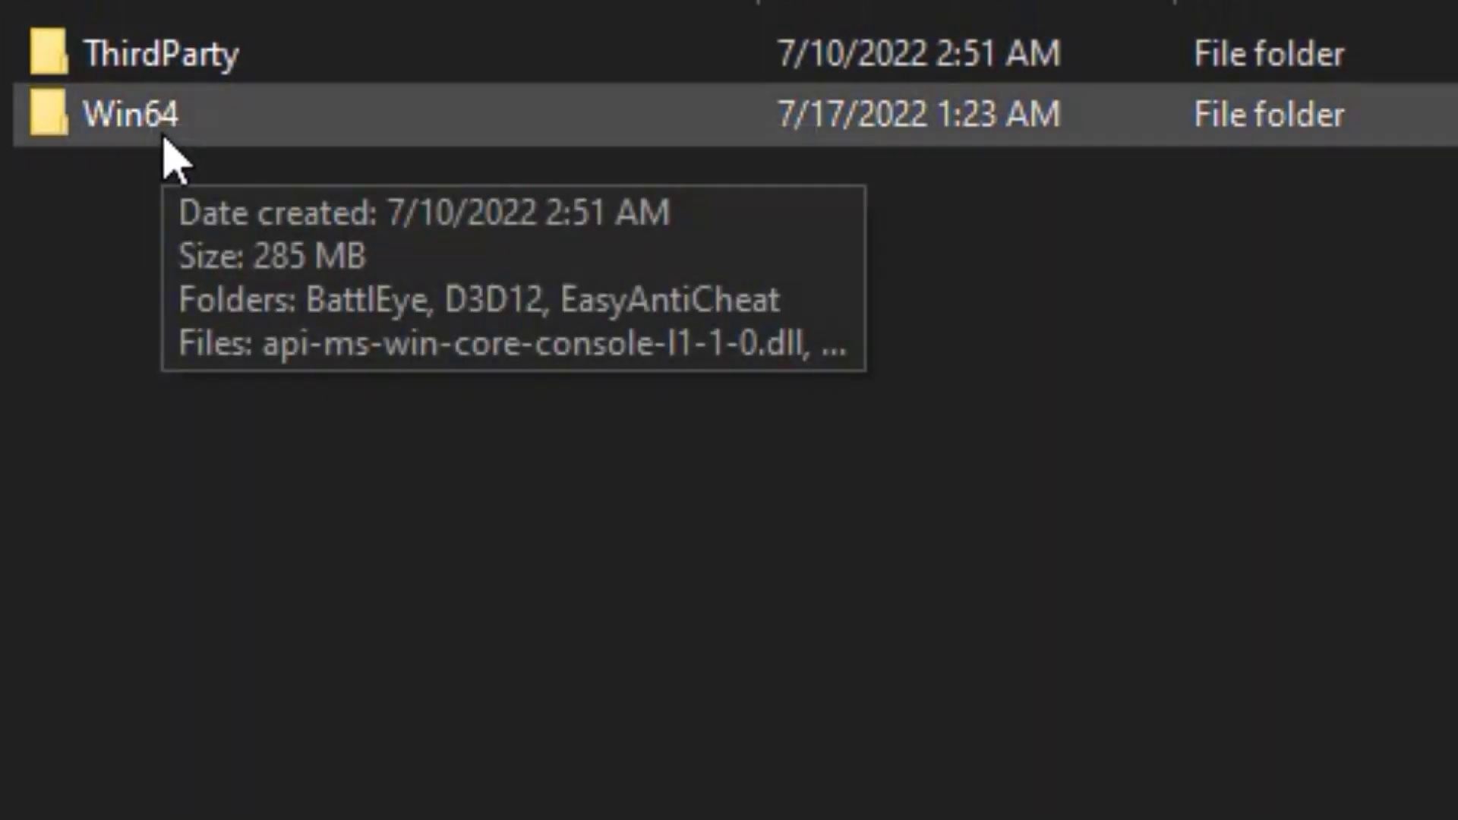
double_click(163, 137)
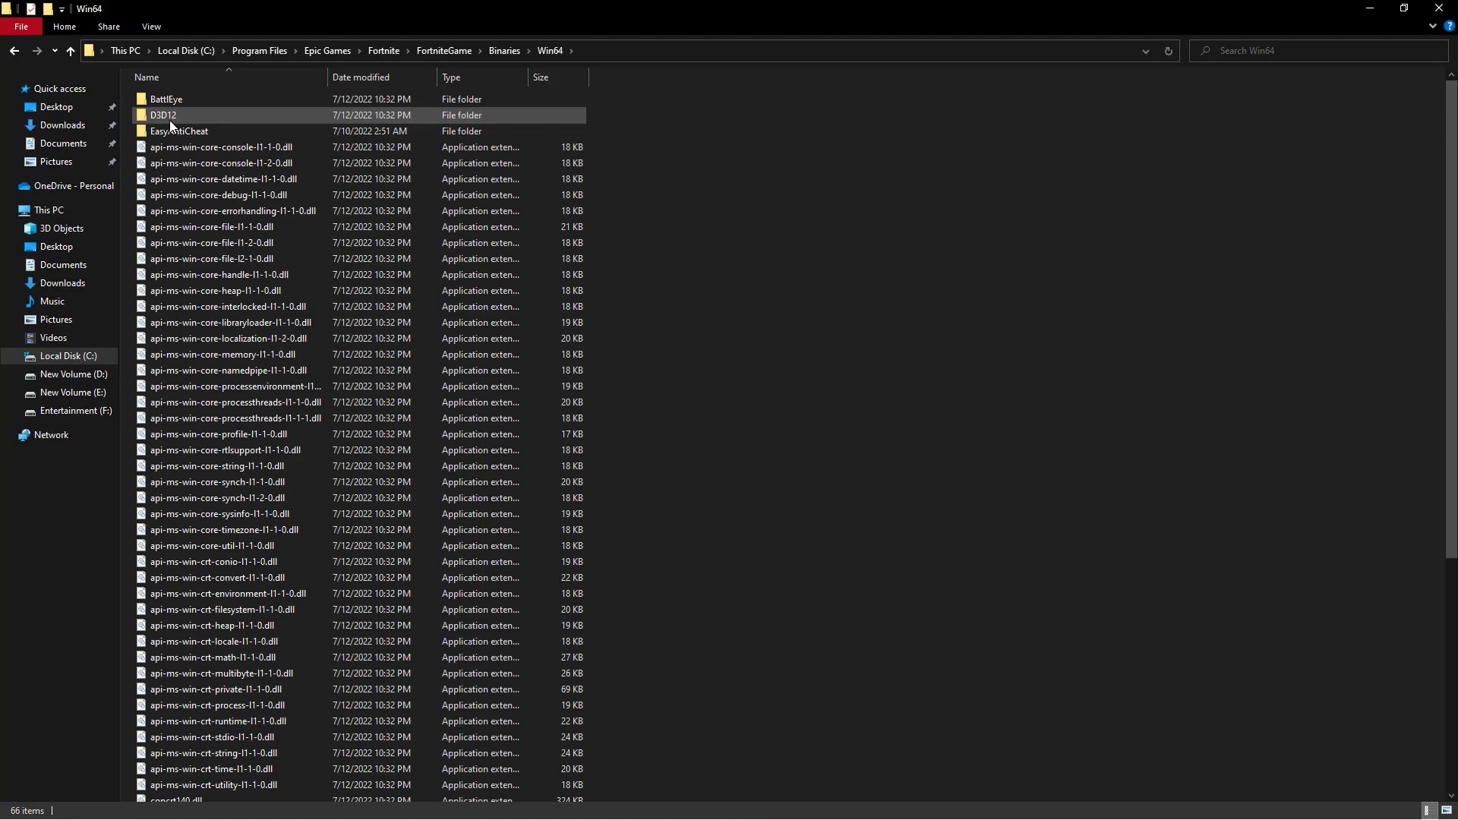
Run the compatibility troubleshooter on FortniteLauncher.exe, applying and testing the recommended Windows 8 mode.
scroll(758, 376, "down", 7)
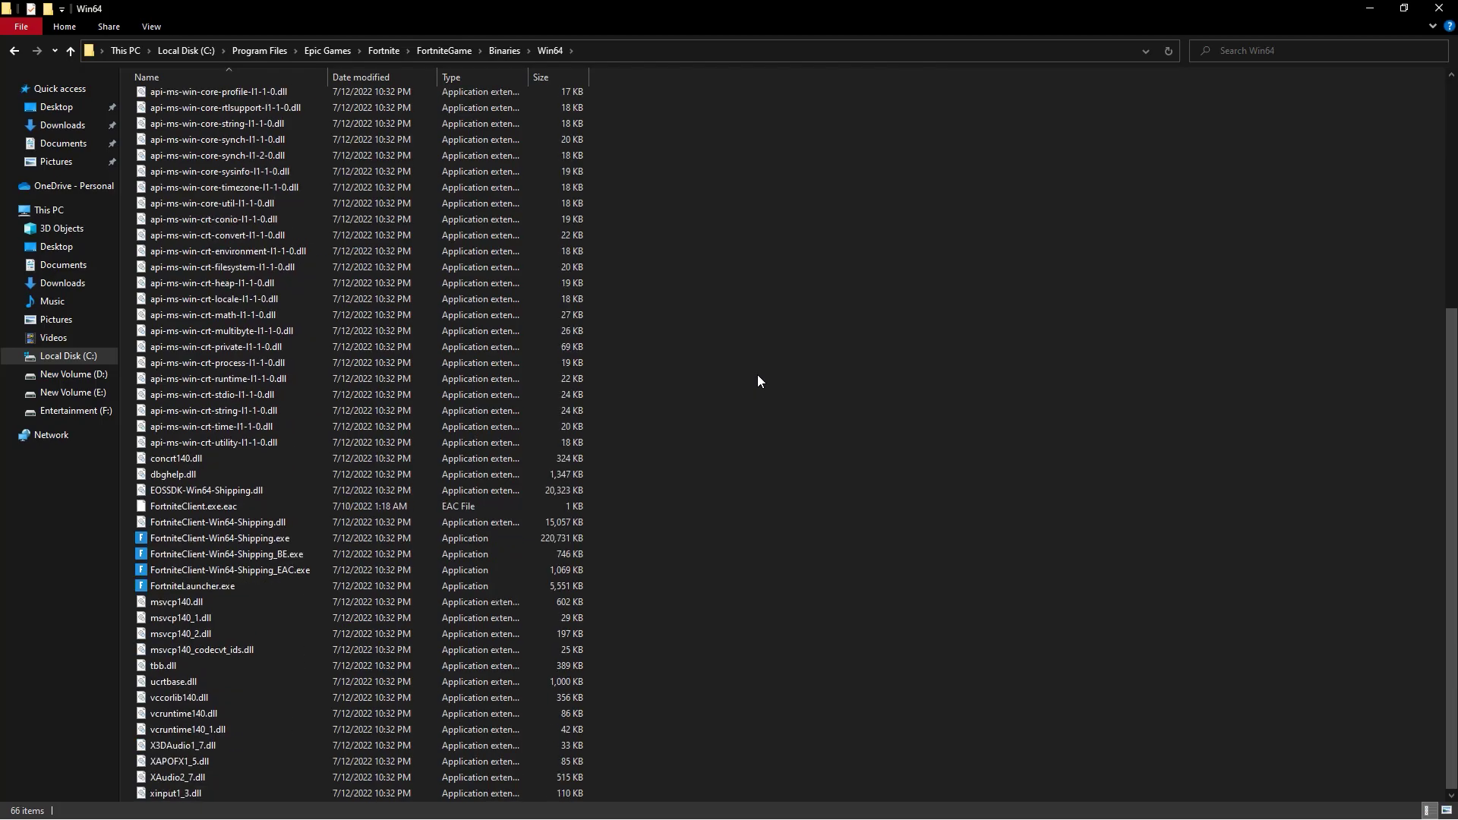
left_click(210, 587)
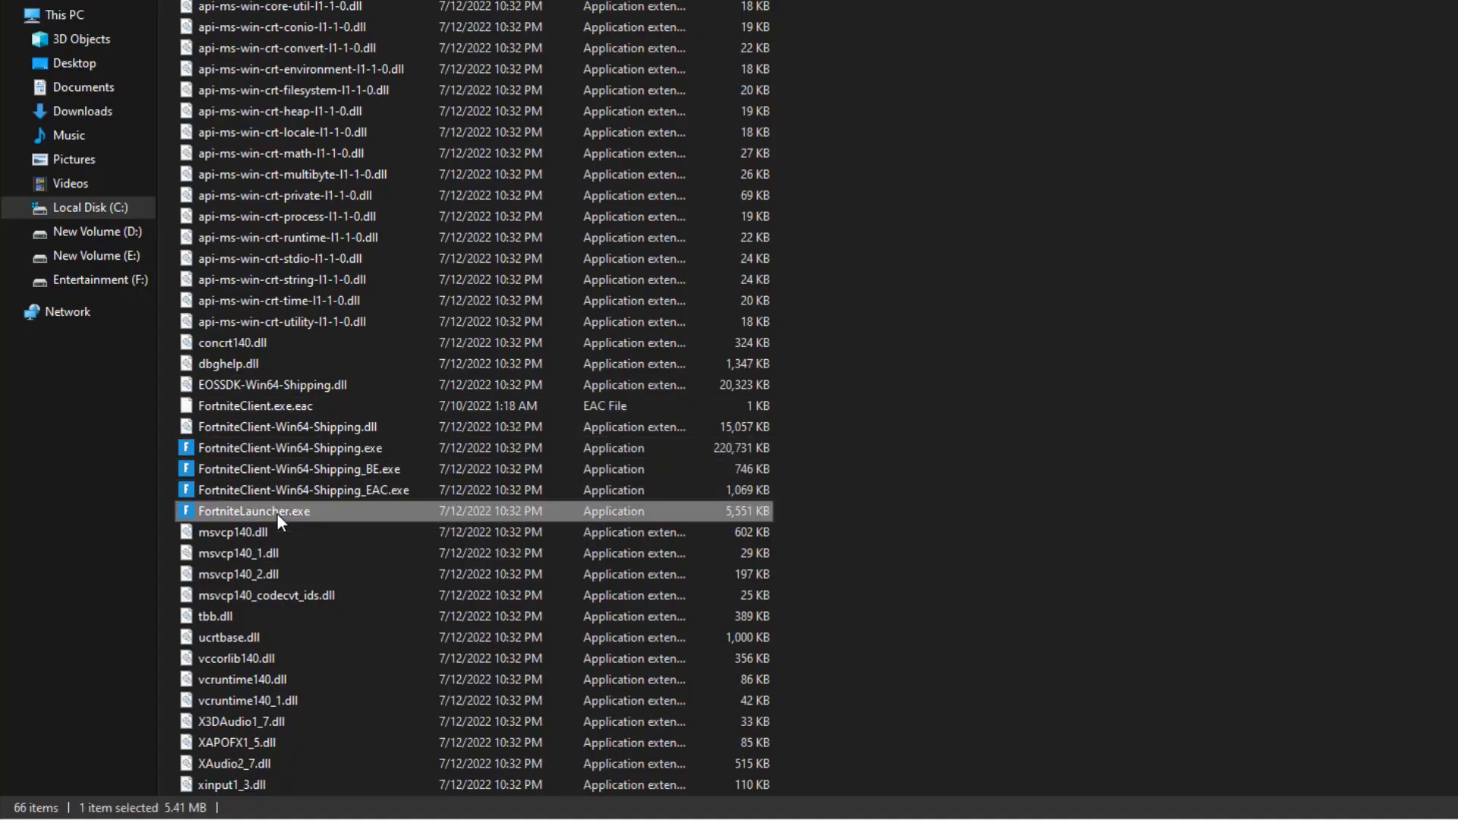
right_click(276, 513)
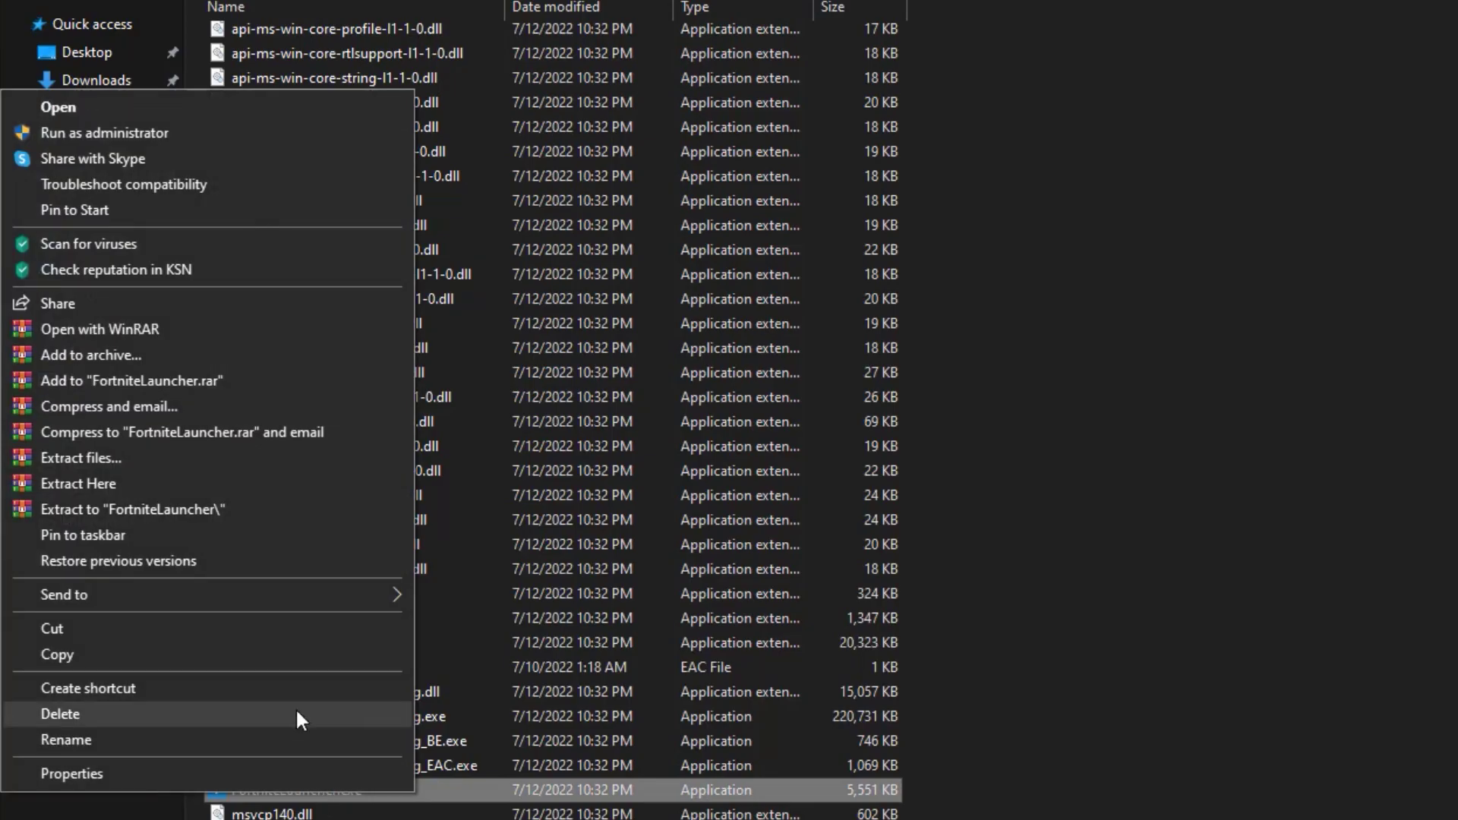
left_click(234, 182)
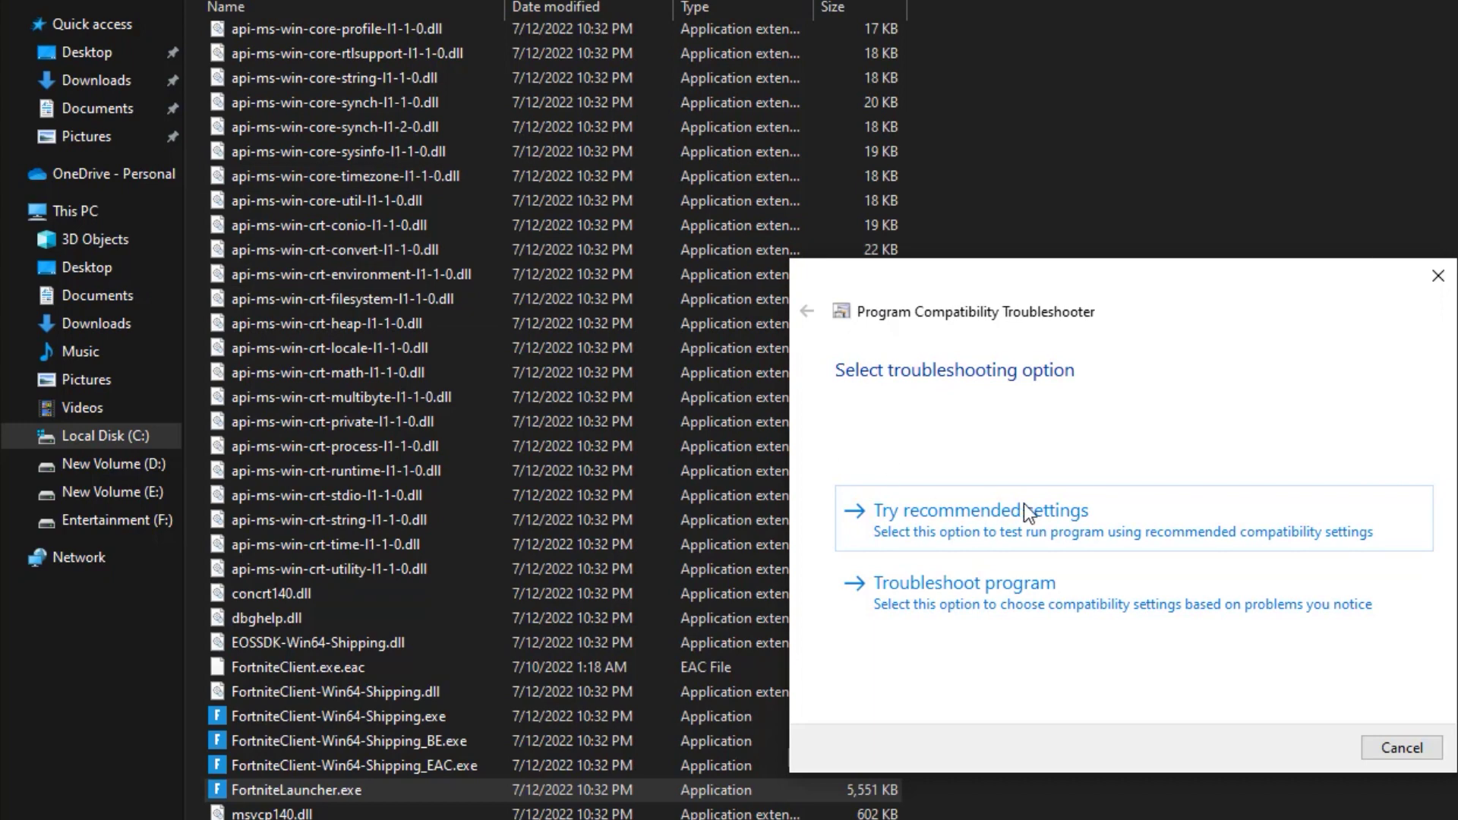
left_click(998, 517)
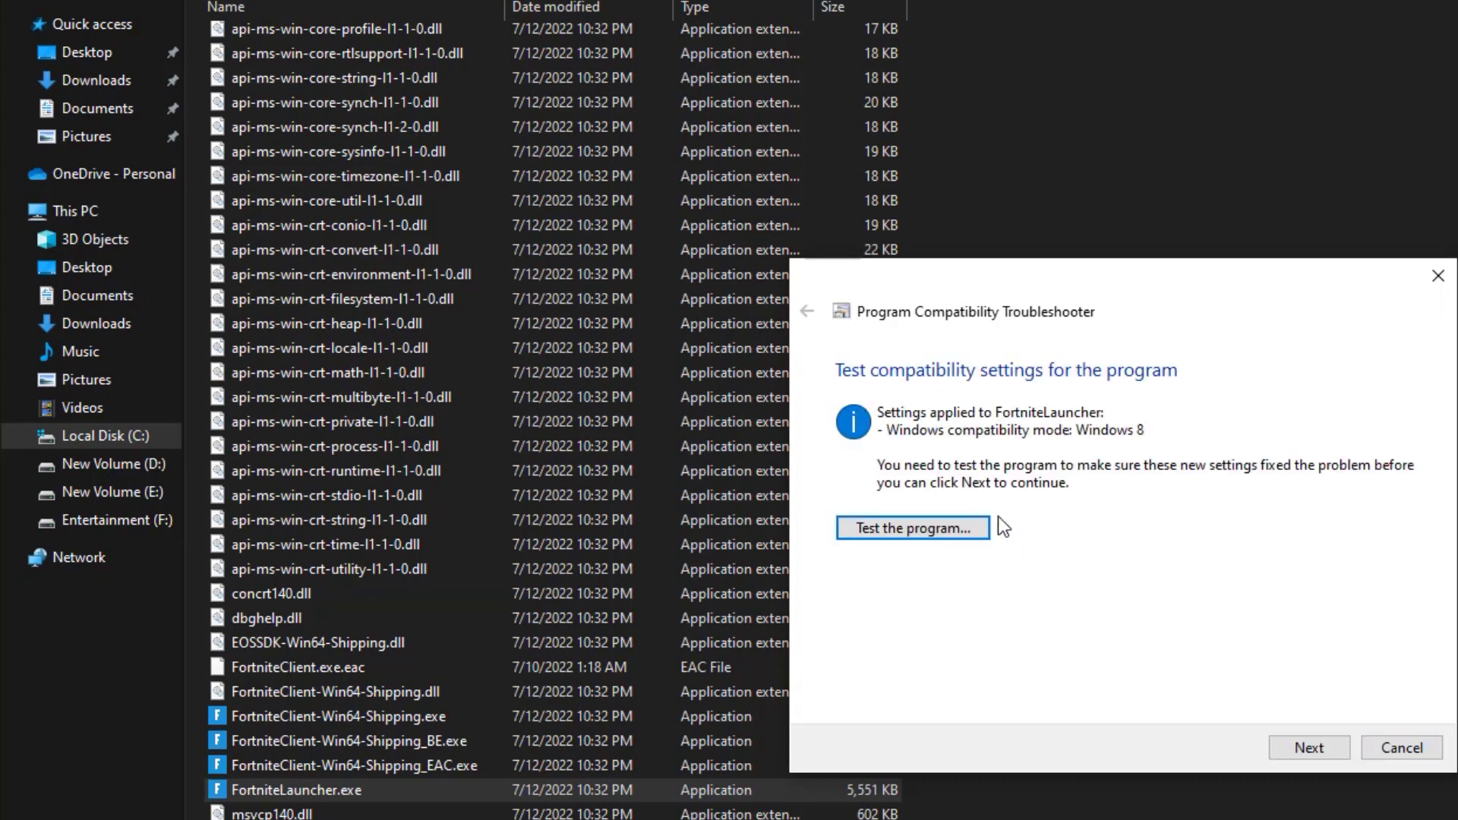
left_click(906, 536)
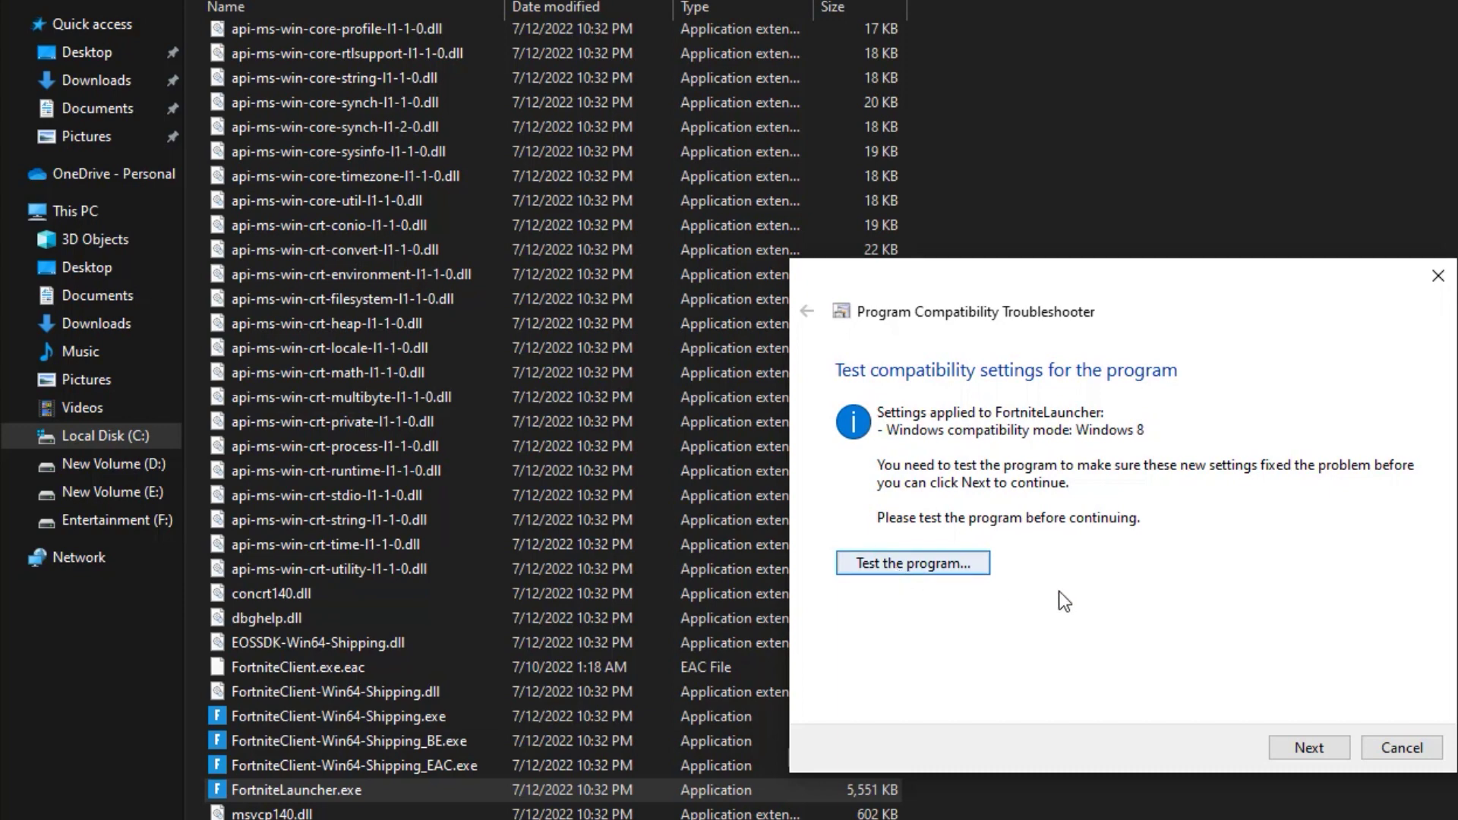
left_click(1311, 751)
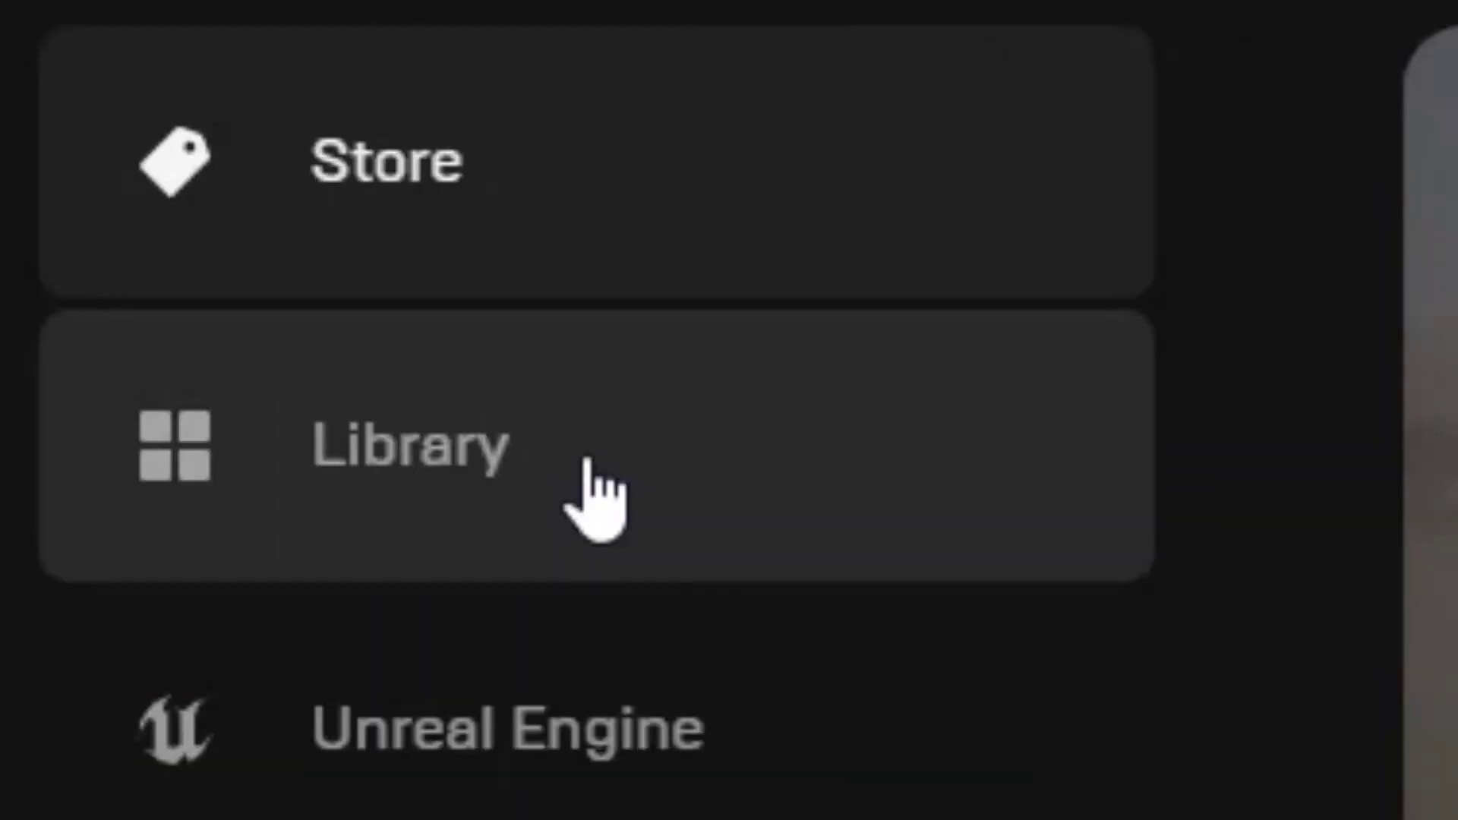
Switch the Epic Games Launcher to the Library showing Fall Guys and Fortnite.
left_click(589, 467)
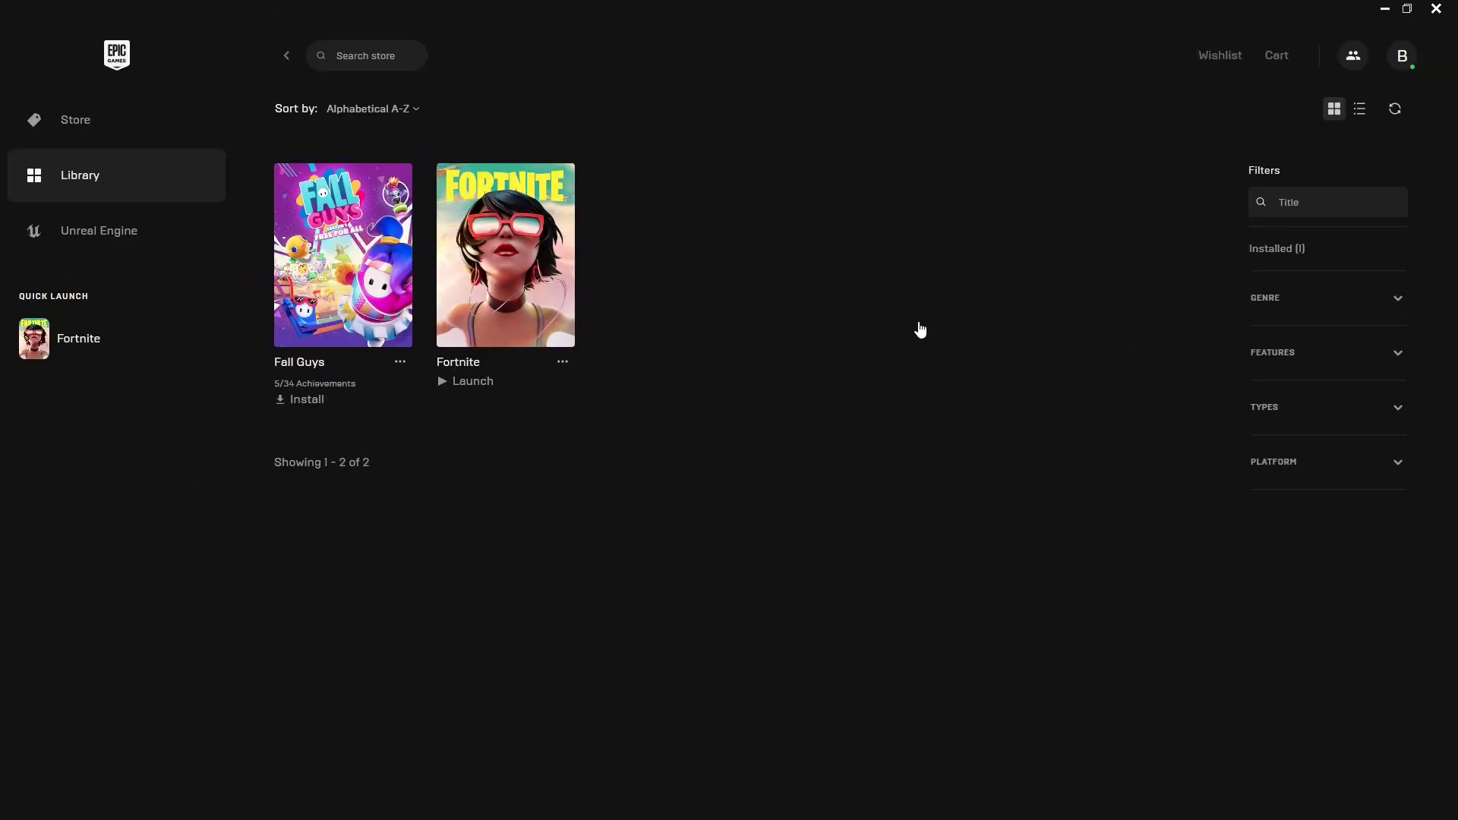
Launch Fortnite from its Library tile so it shows as Running.
left_click(466, 388)
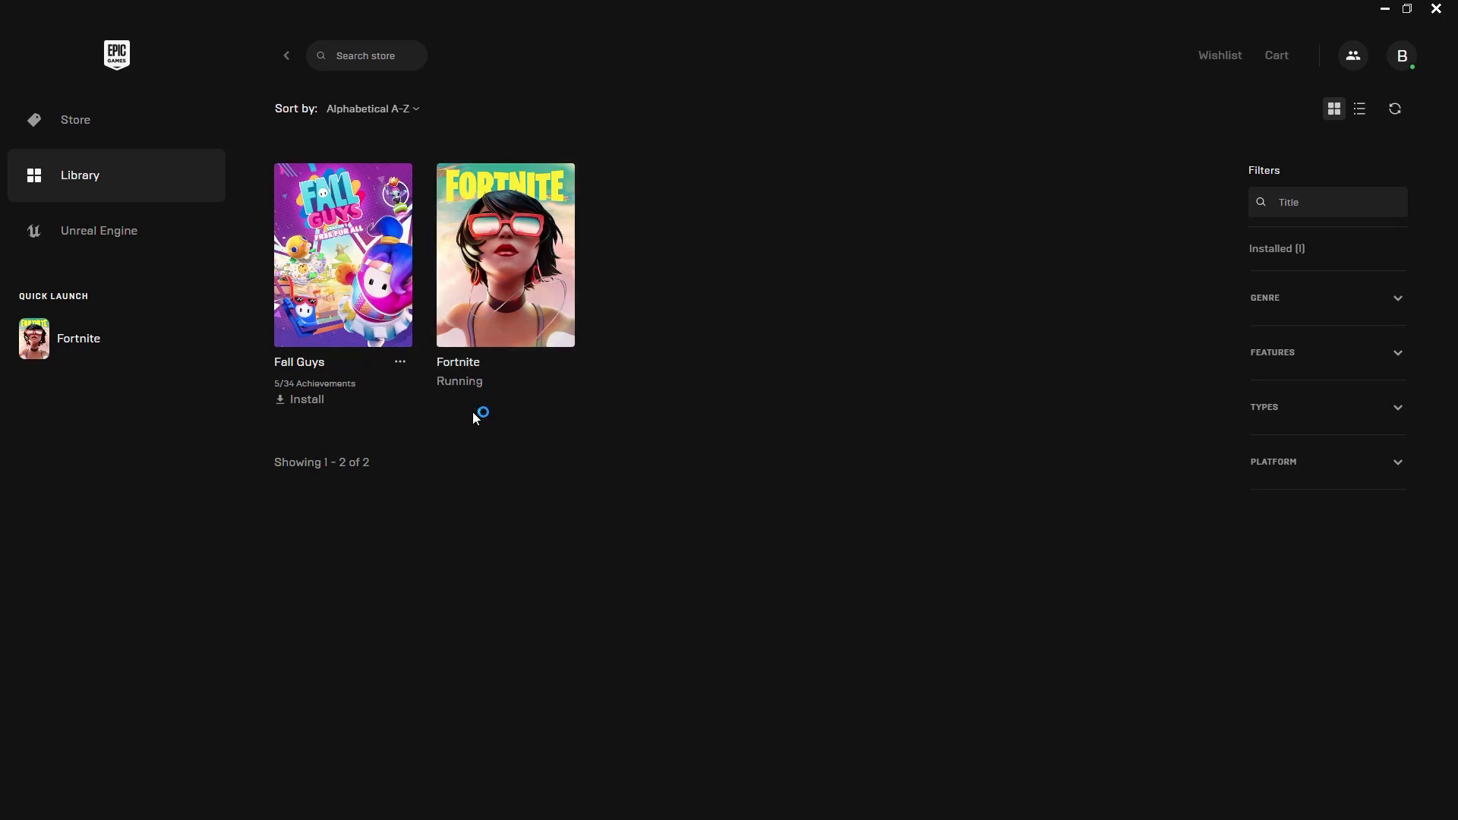